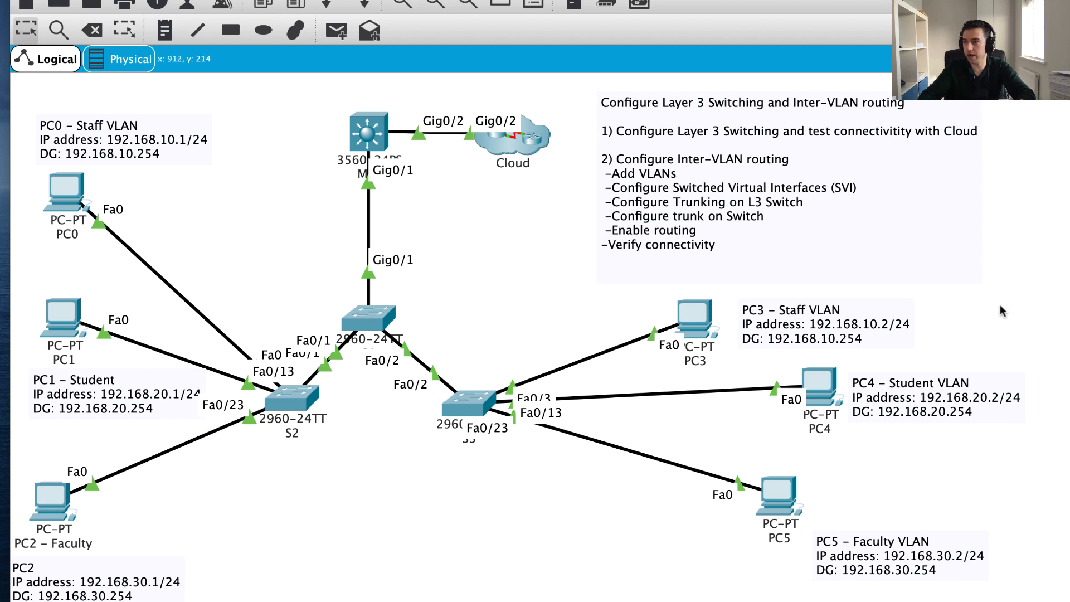
Send a simple PDU from PC0 to PC3 to test connectivity within the Staff VLAN
click(337, 30)
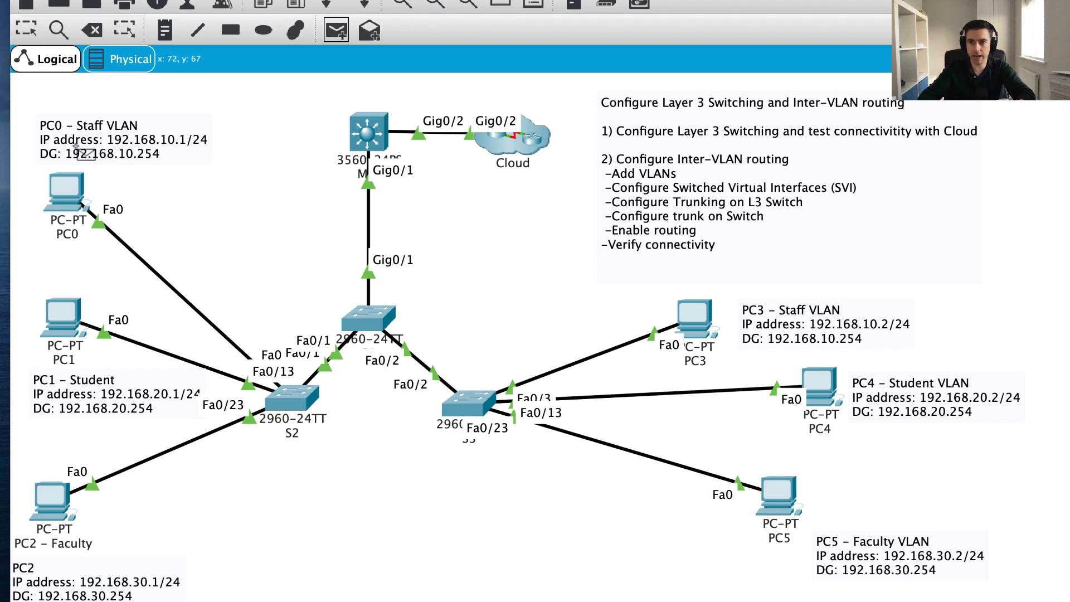
click(62, 195)
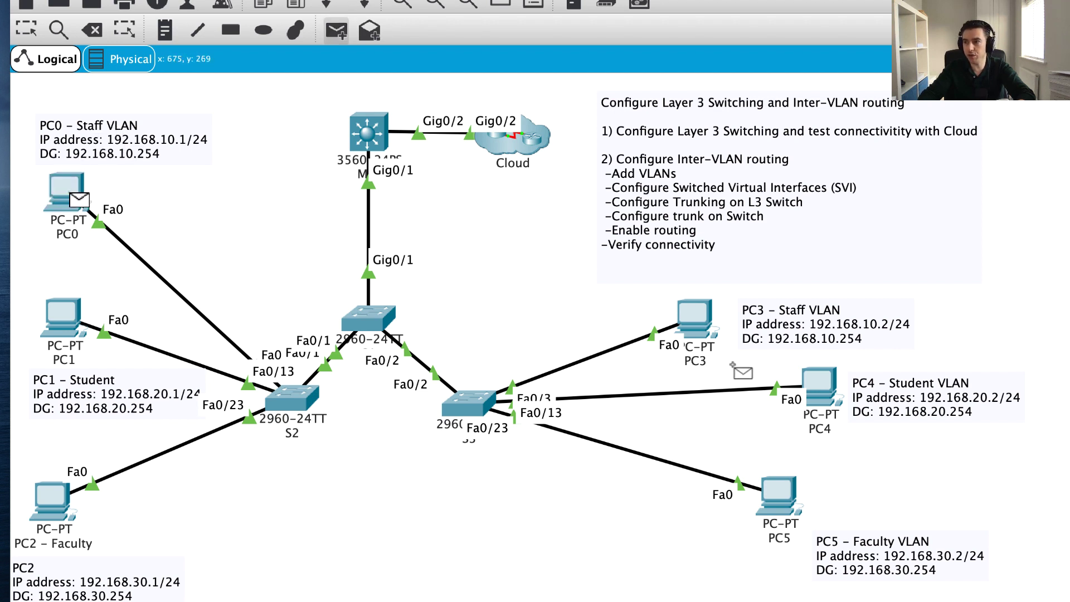
click(691, 316)
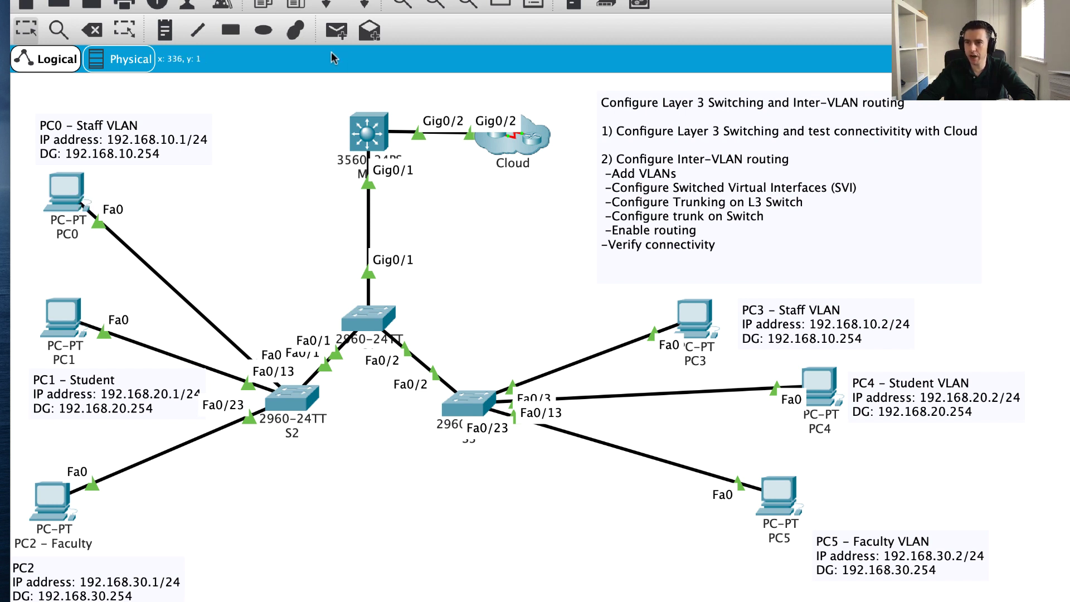
Create another simple PDU from PC0 to PC3 for tracing in the simulation
click(333, 34)
click(66, 186)
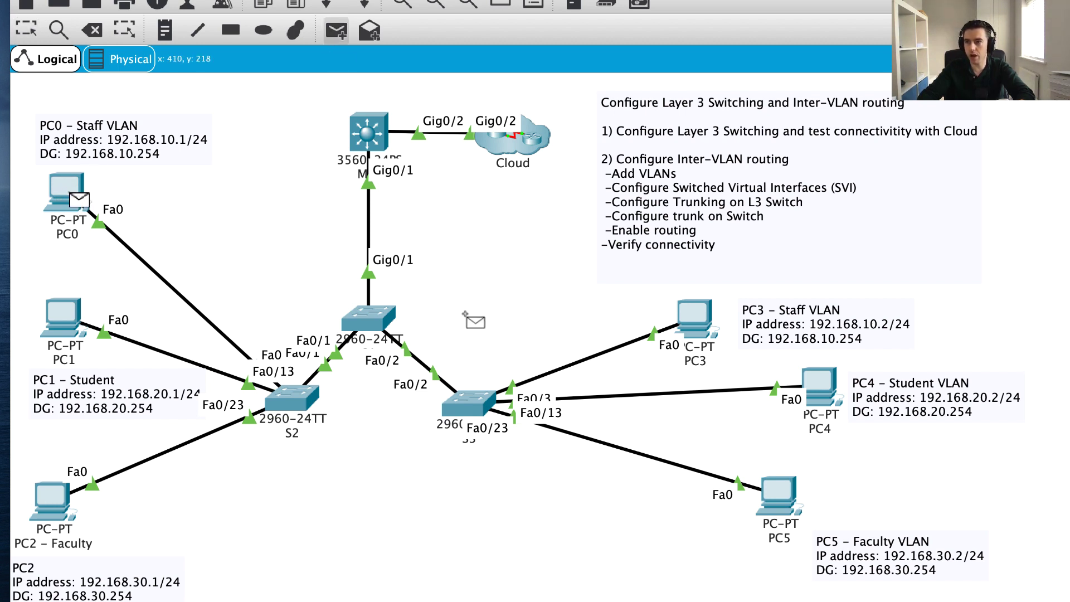
click(691, 325)
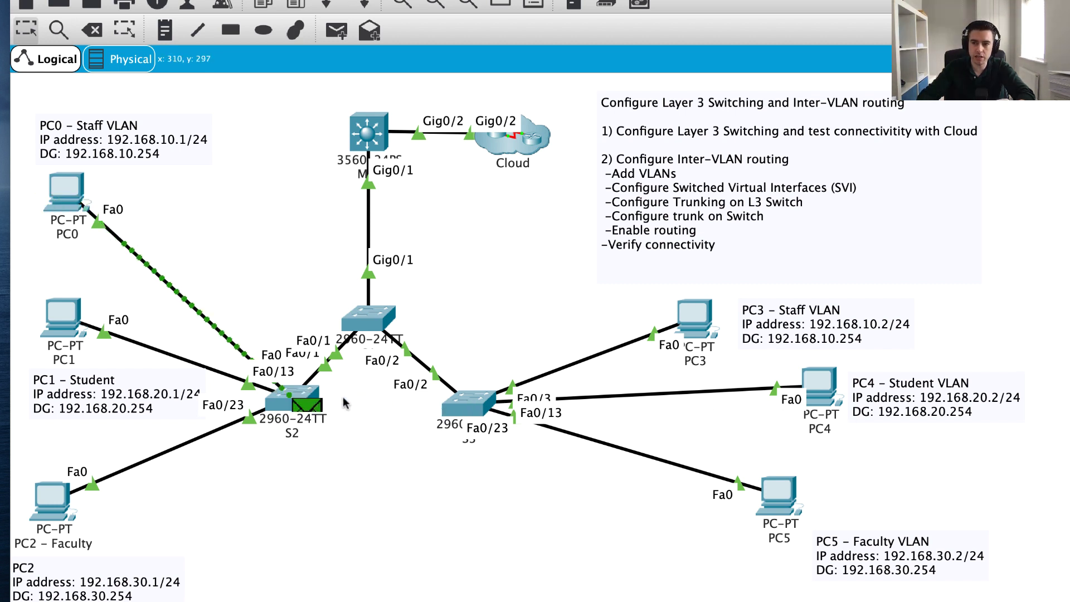
Open the PDU information for the packet at switch S2 and examine its inbound Ethernet frame
click(307, 413)
click(715, 91)
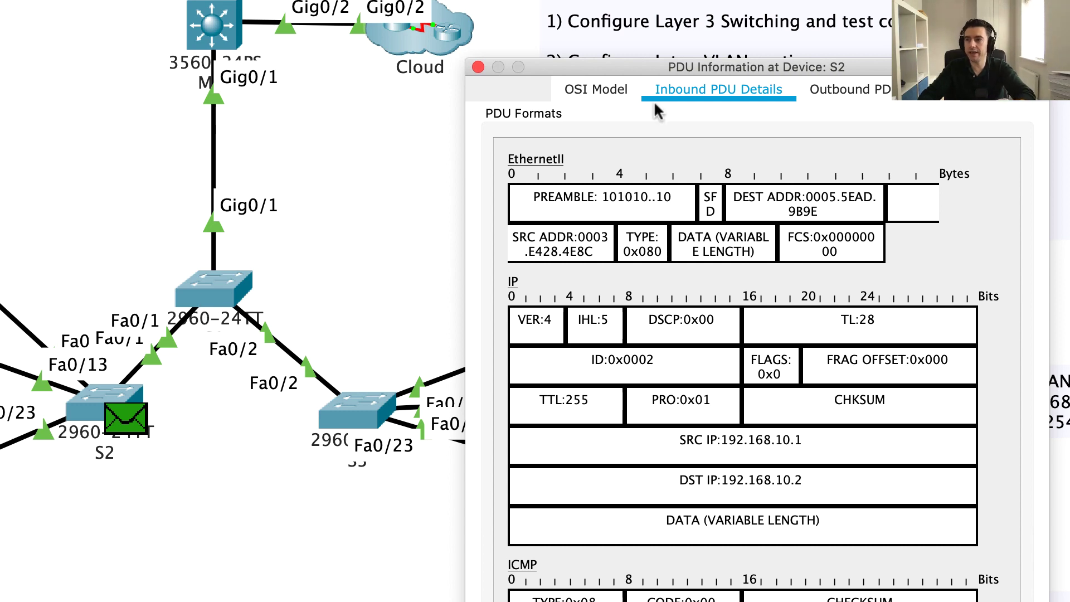
drag(636, 71, 1067, 180)
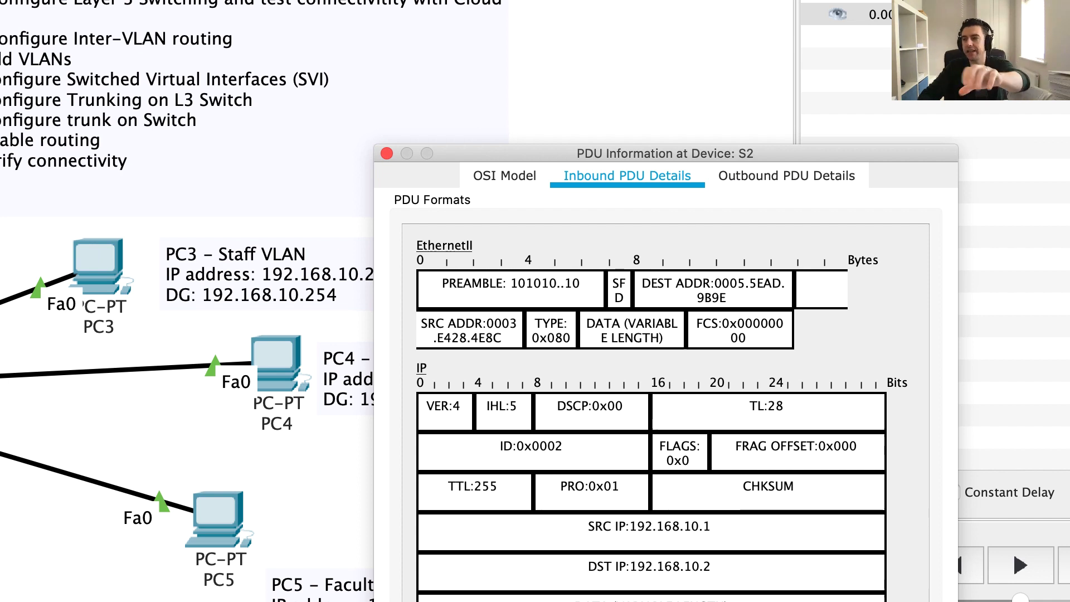
Examine the outbound 802.1q frame at S2, highlighting the TCI field's VLAN tag value
click(770, 175)
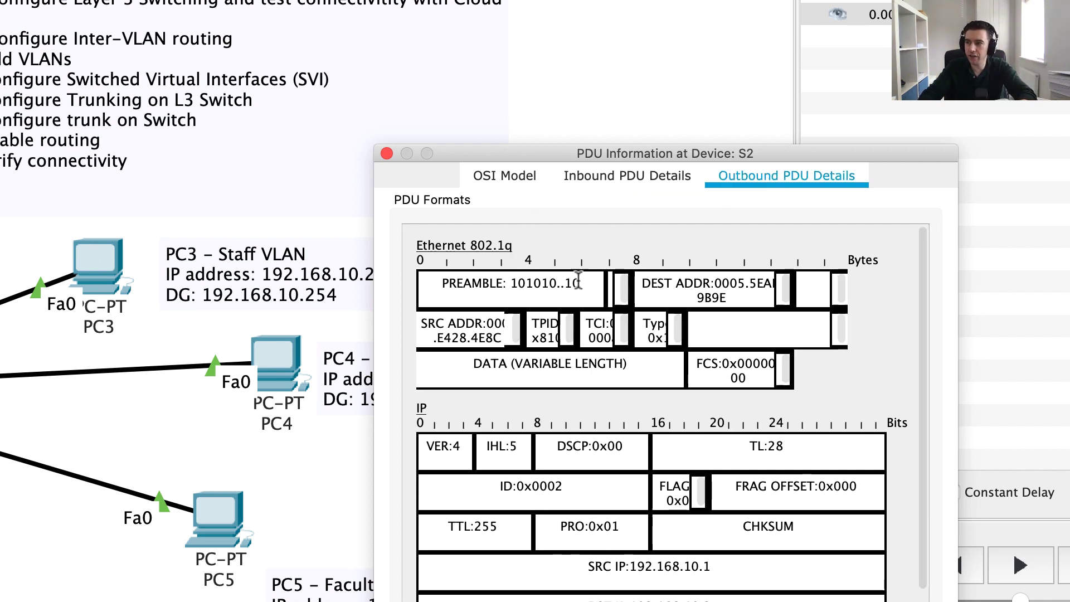
drag(528, 152, 134, 34)
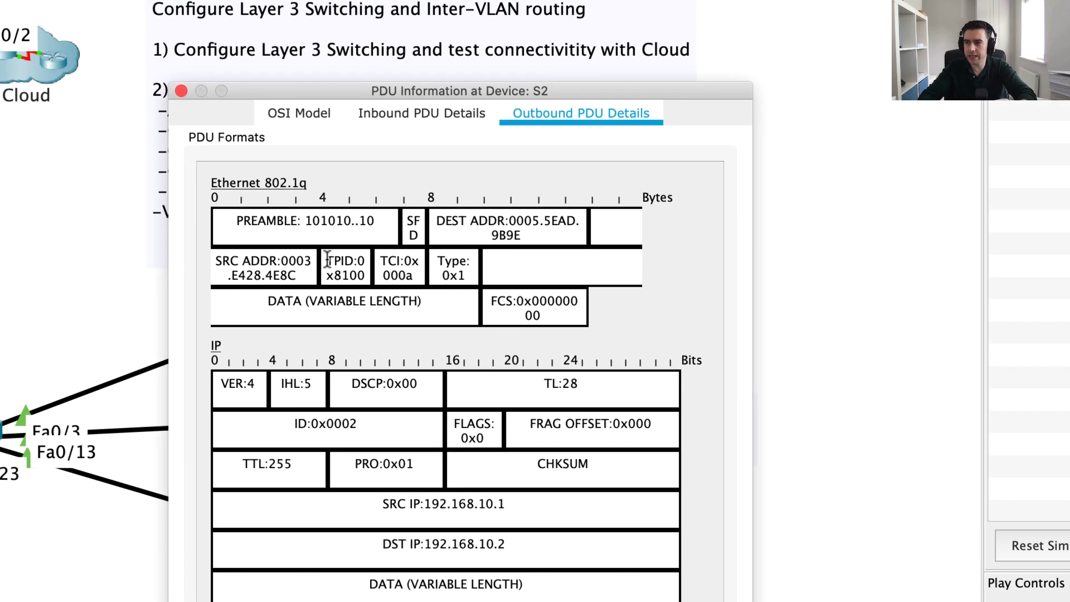
drag(140, 212, 175, 221)
click(365, 276)
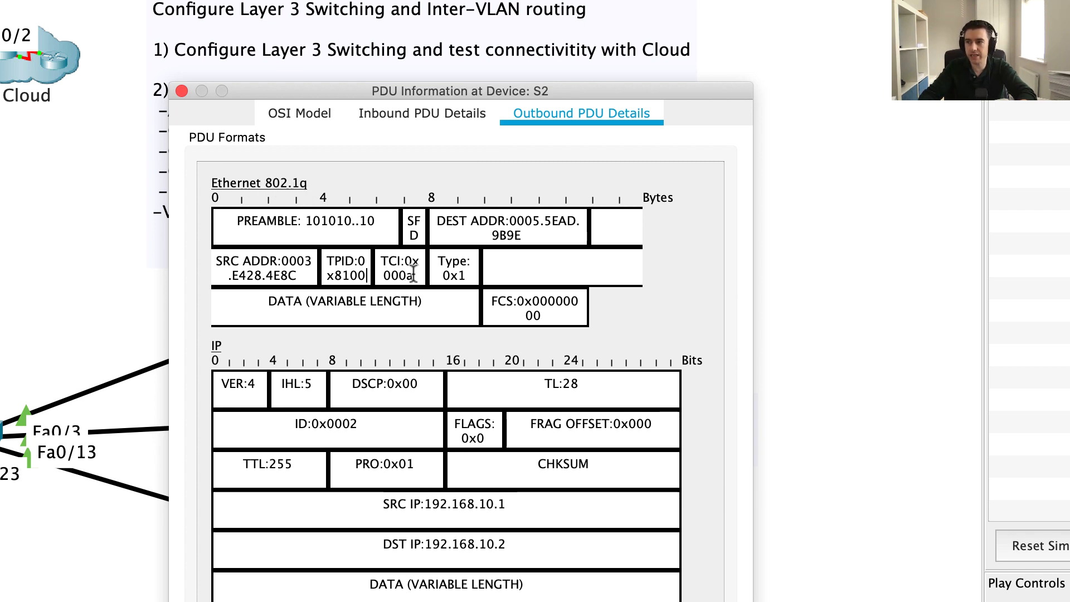
drag(414, 275, 381, 261)
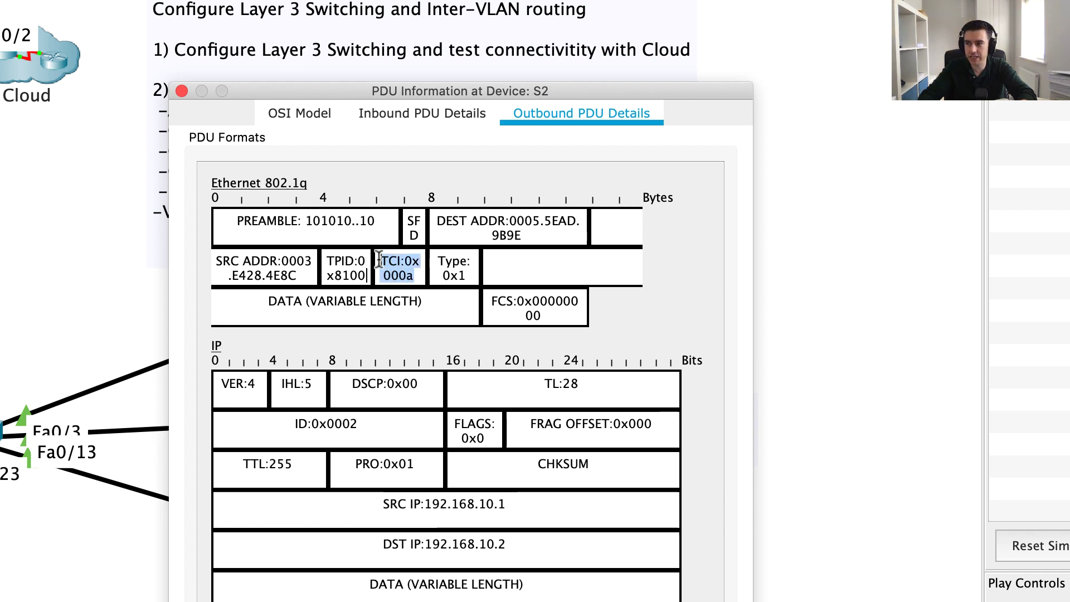
click(404, 276)
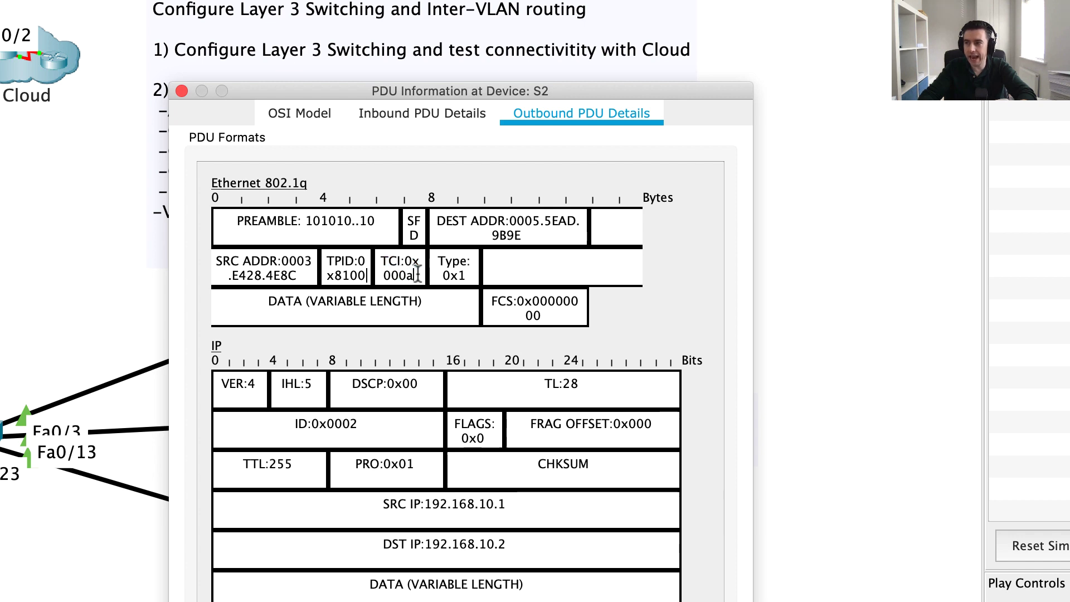
drag(417, 275, 407, 275)
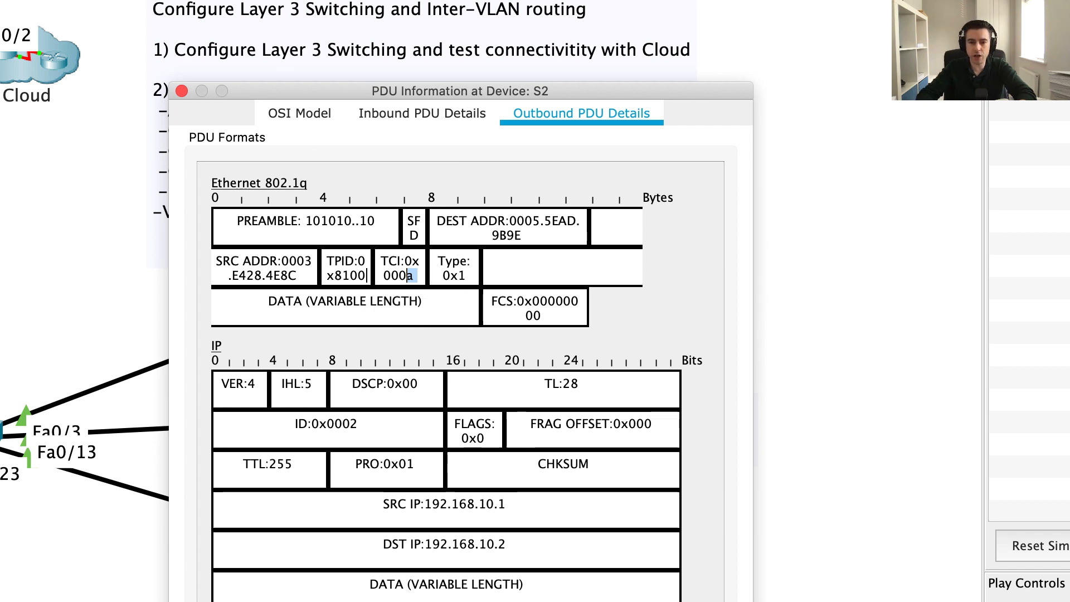
key(Escape)
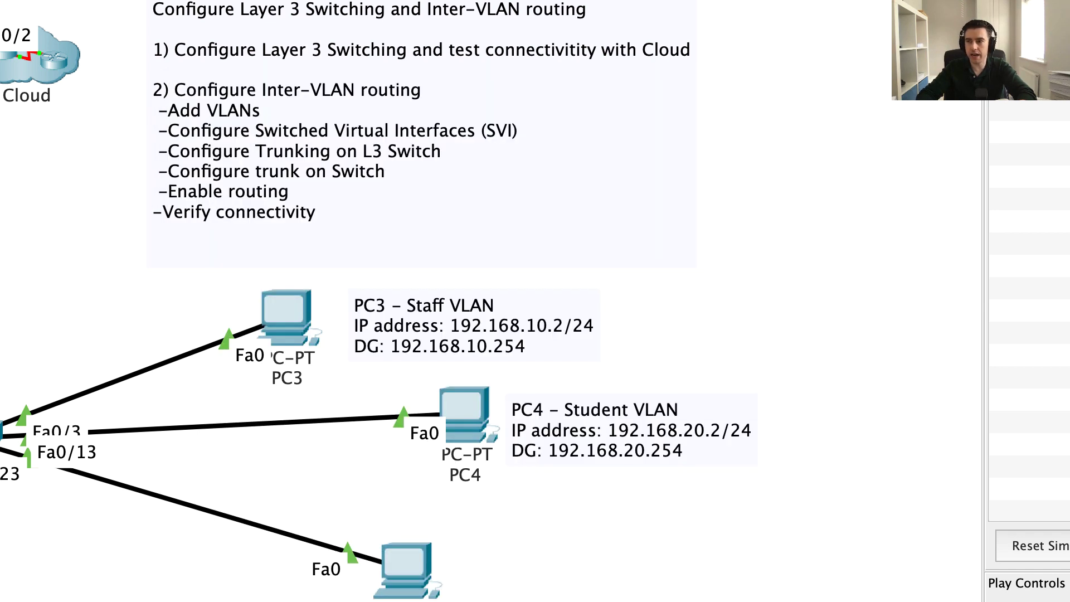
Switch to the Calculator, convert hexadecimal A to decimal, and close it
key(super+Tab)
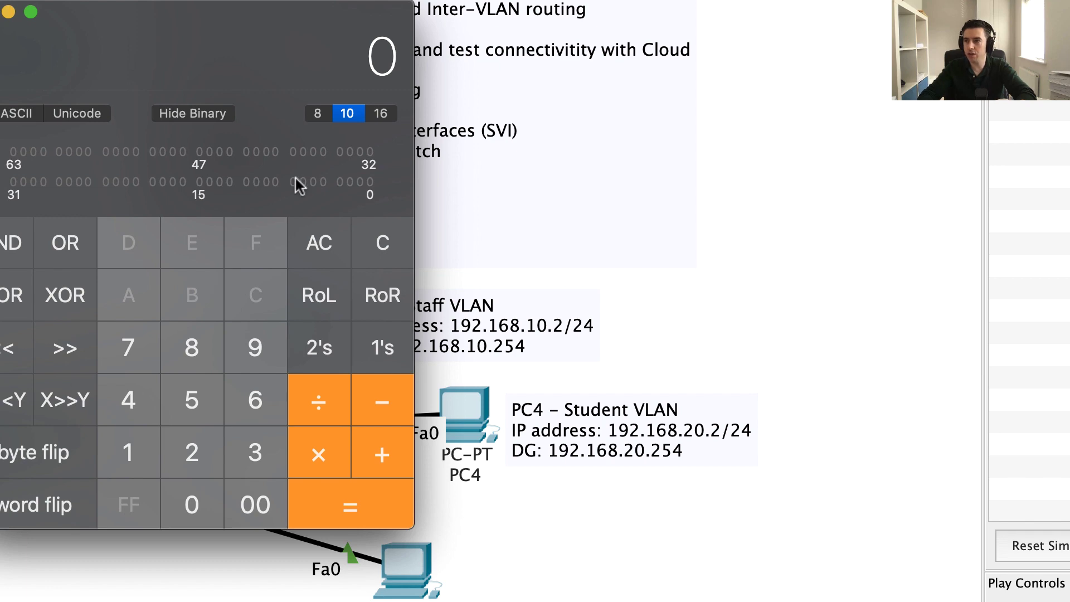
drag(292, 16, 710, 26)
drag(640, 63, 673, 58)
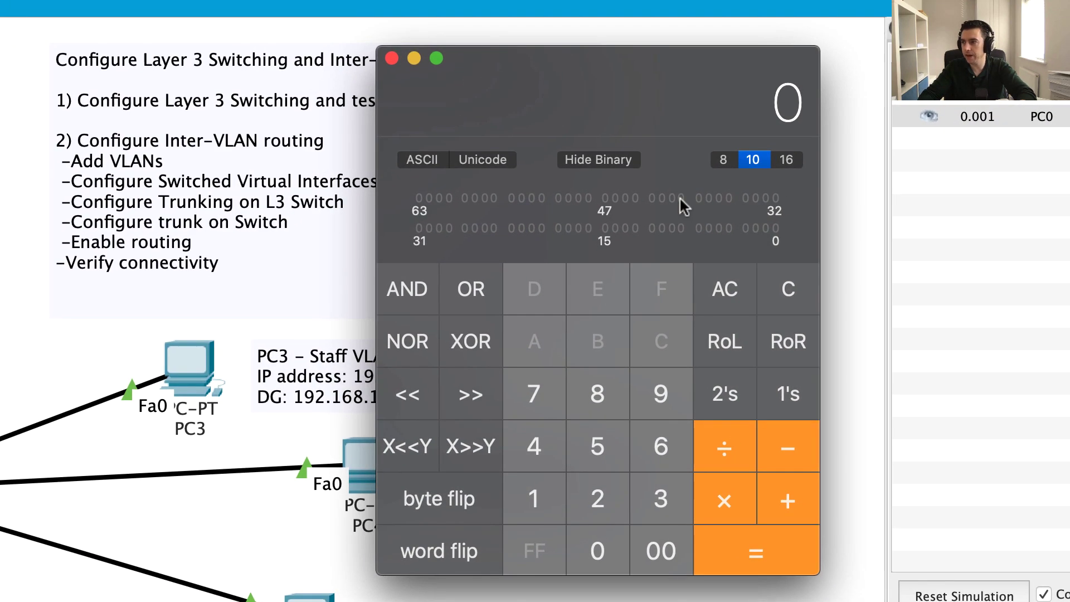
click(787, 162)
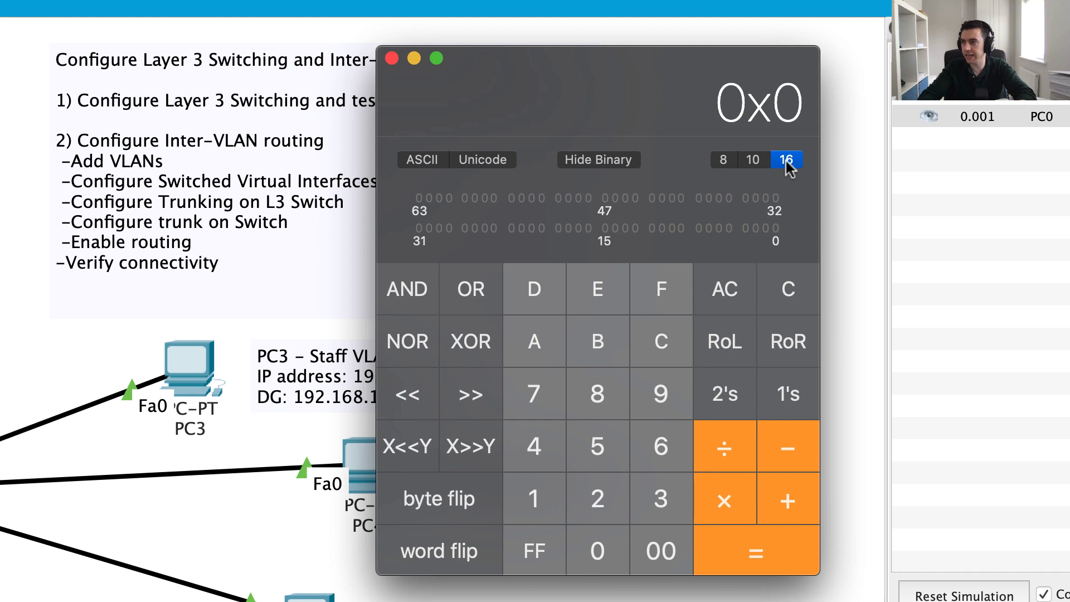
click(544, 344)
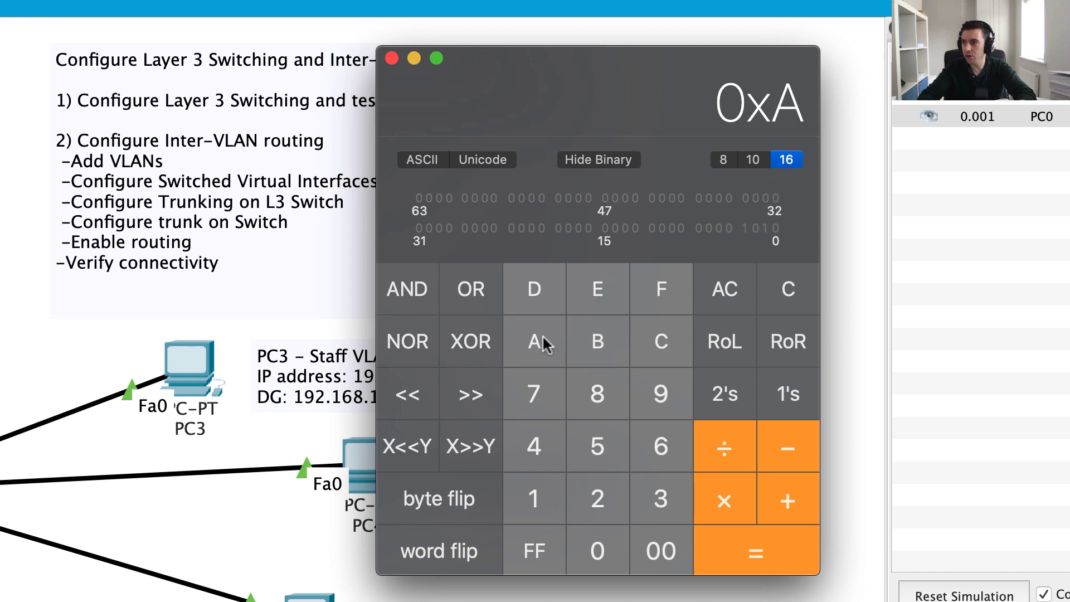
click(754, 161)
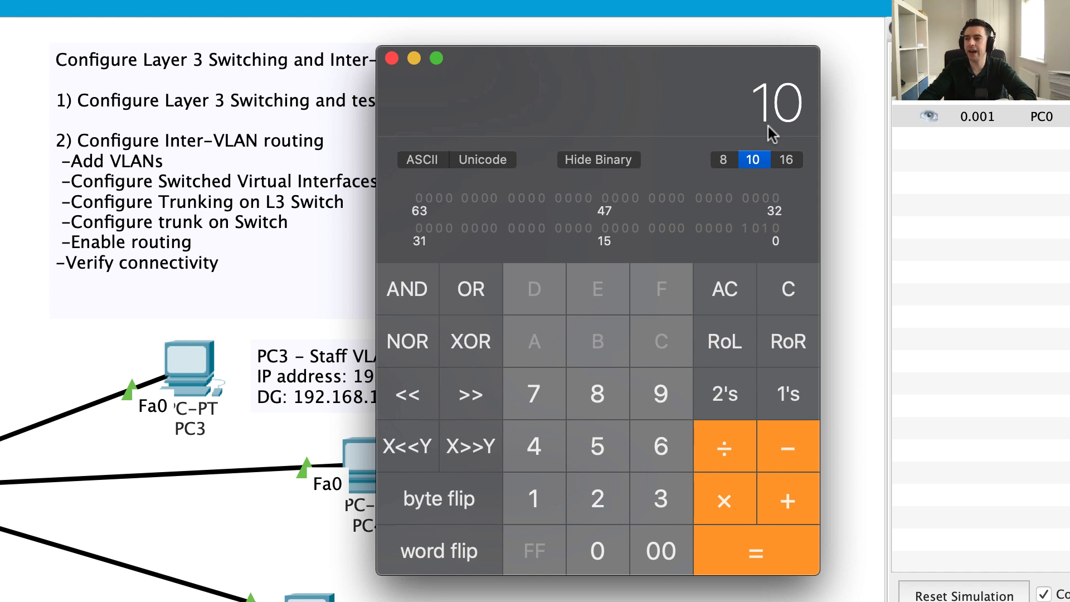
click(392, 58)
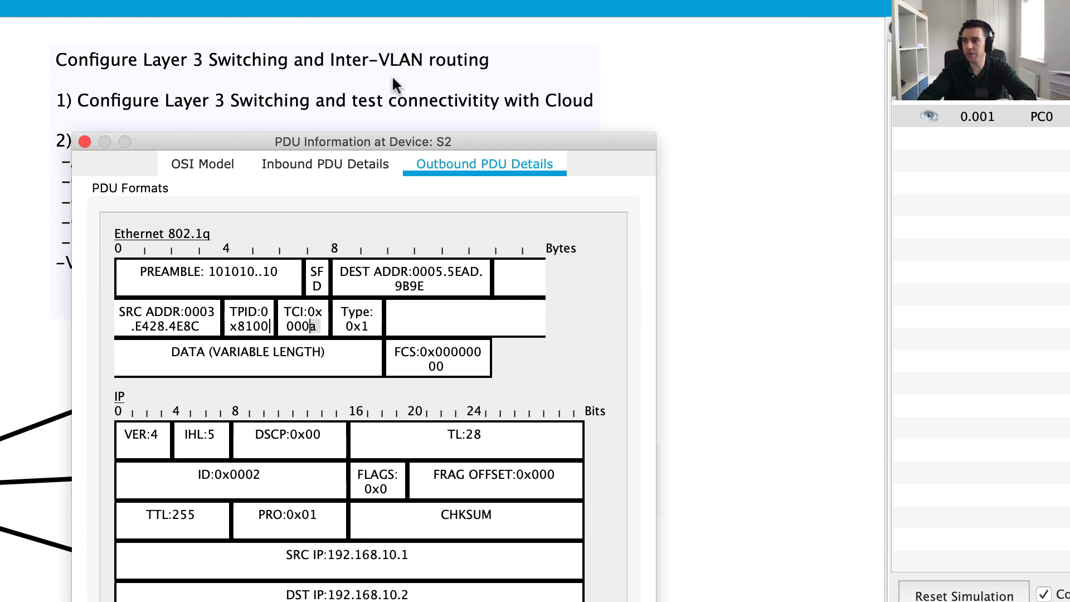
Advance the packet to switch S1 and examine the VLAN tag in its outbound PDU details
click(981, 600)
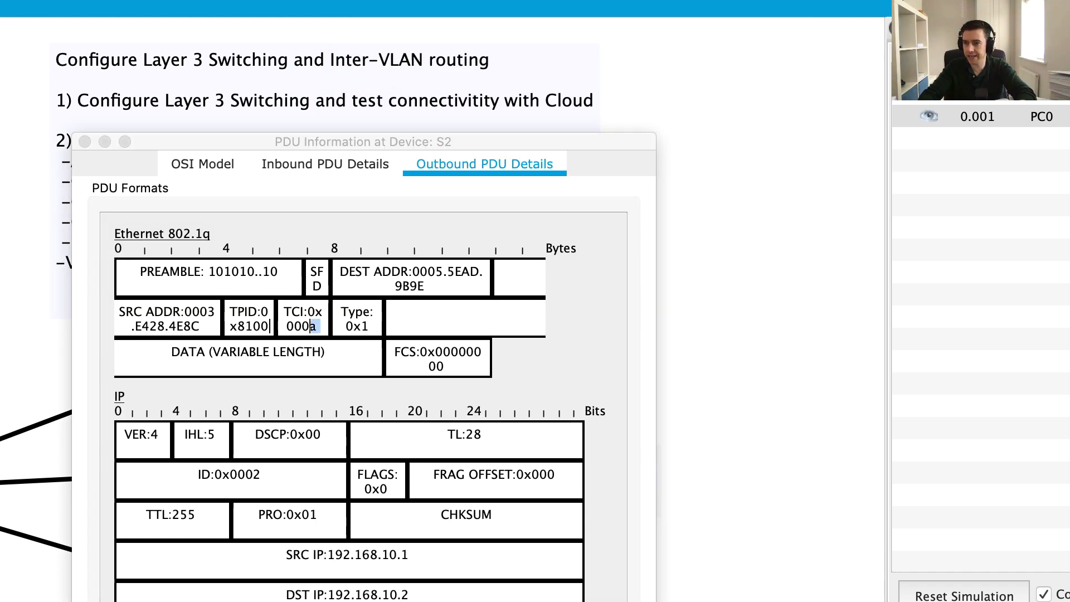
drag(215, 143, 442, 308)
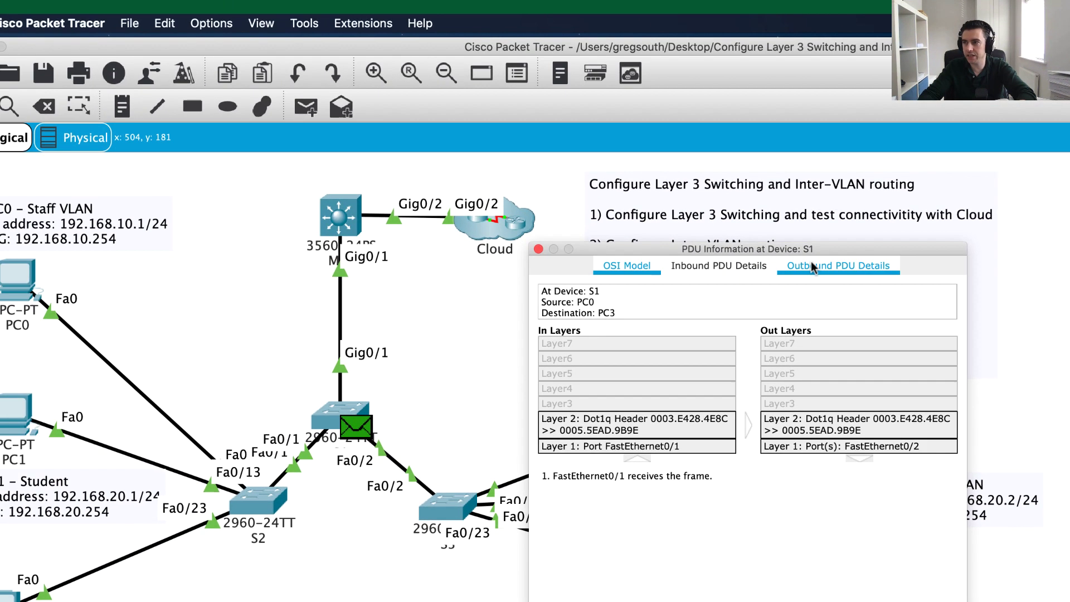
click(820, 270)
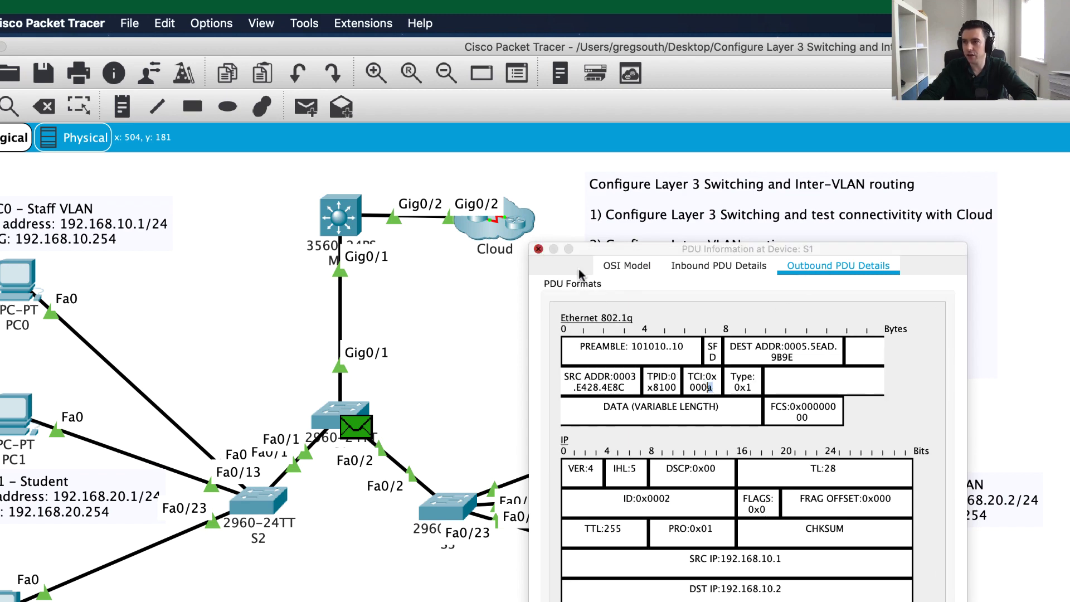
click(538, 249)
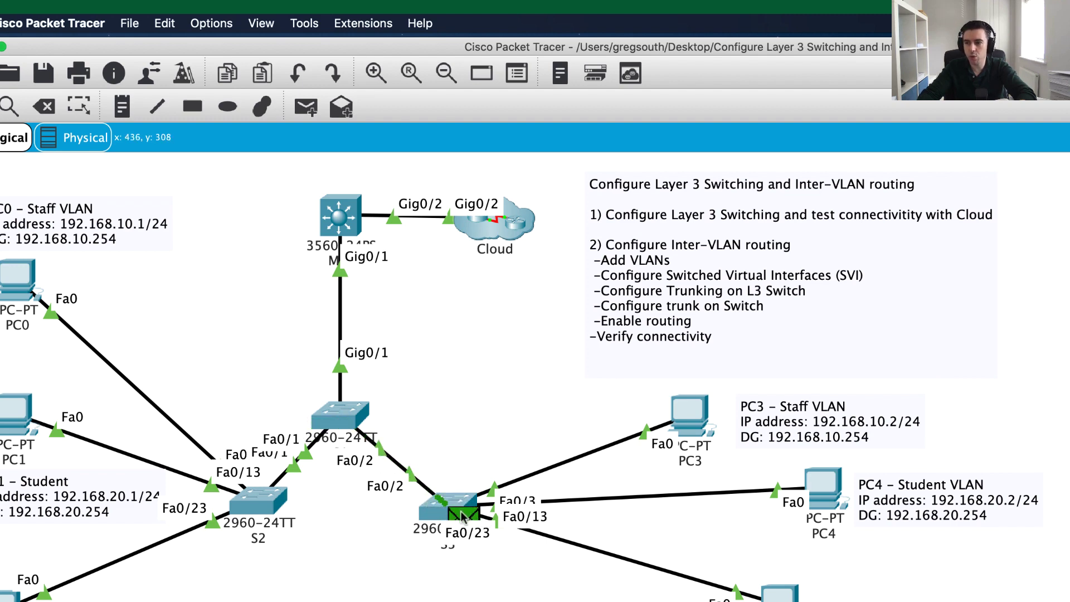
Compare the inbound and outbound PDU details of the packet at switch S3
click(462, 516)
click(734, 267)
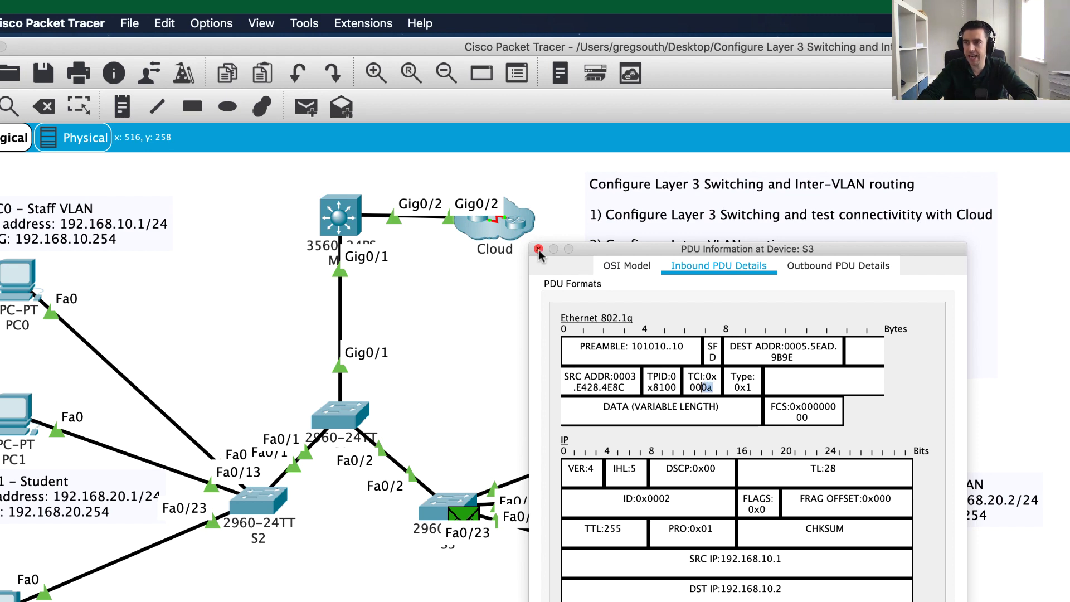
drag(826, 253, 1069, 266)
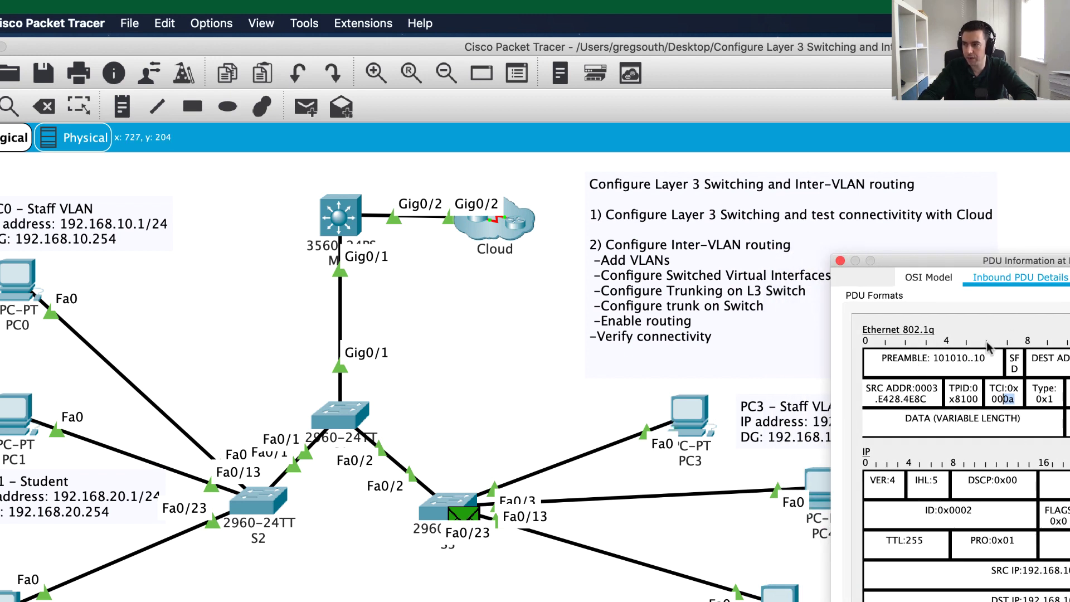
click(1069, 277)
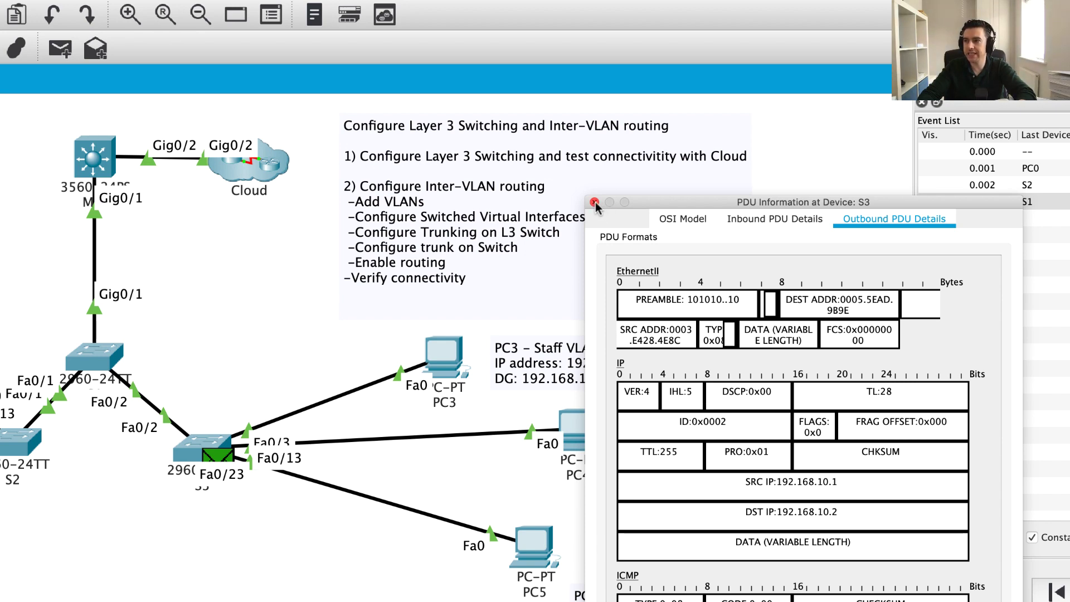
click(594, 203)
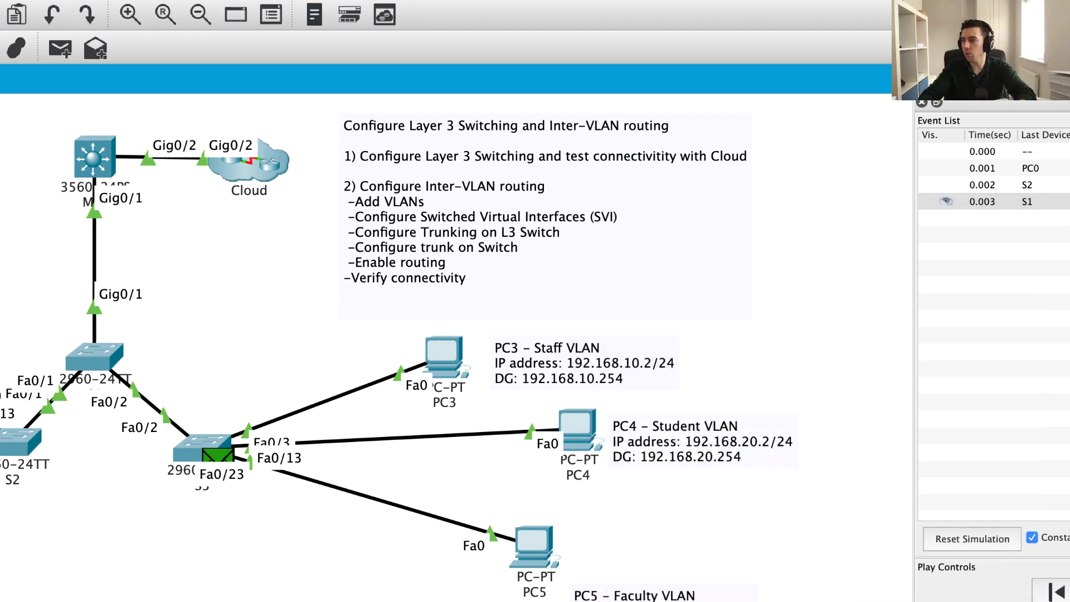
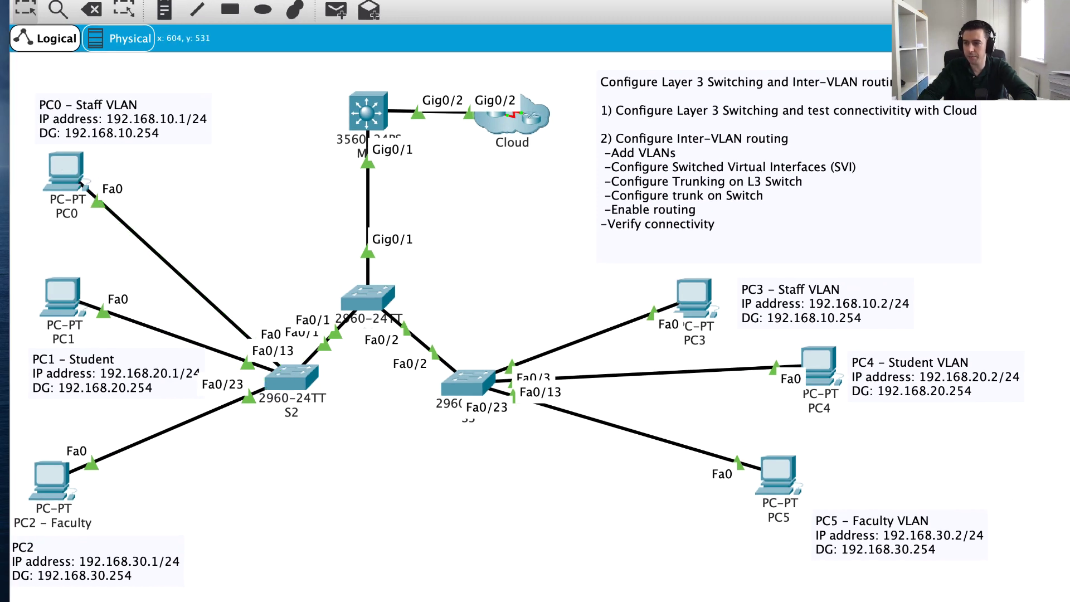
Create a simple PDU from PC2 - Faculty to PC5
click(335, 9)
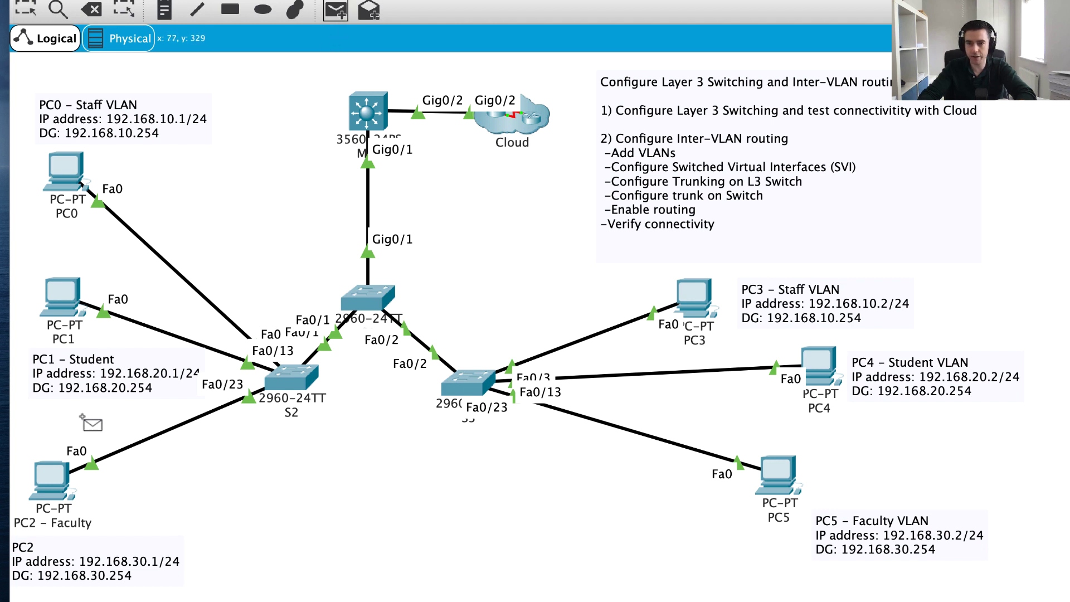
click(55, 480)
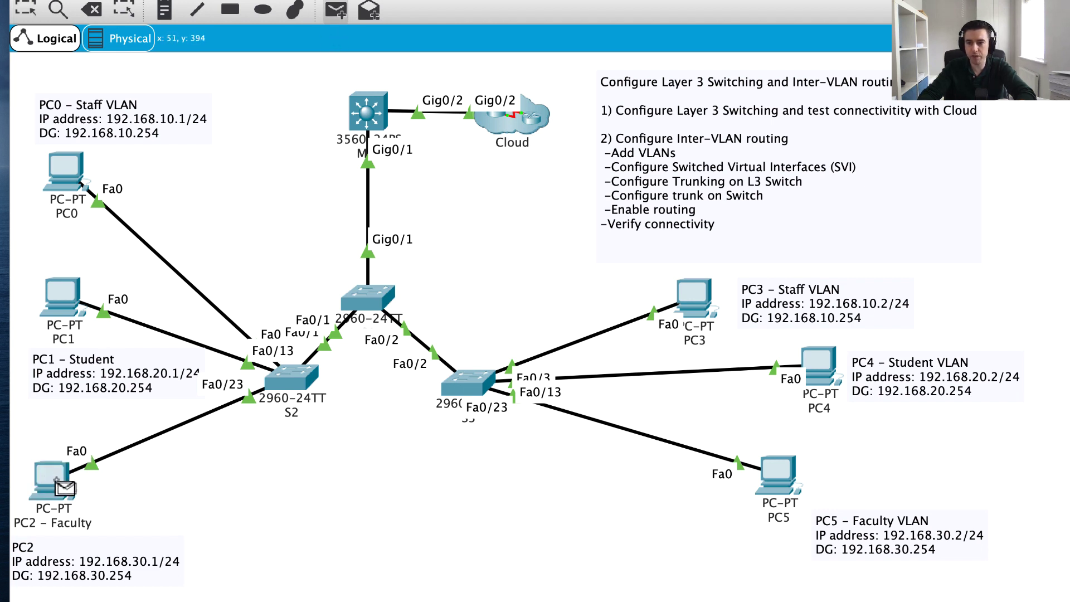
click(788, 474)
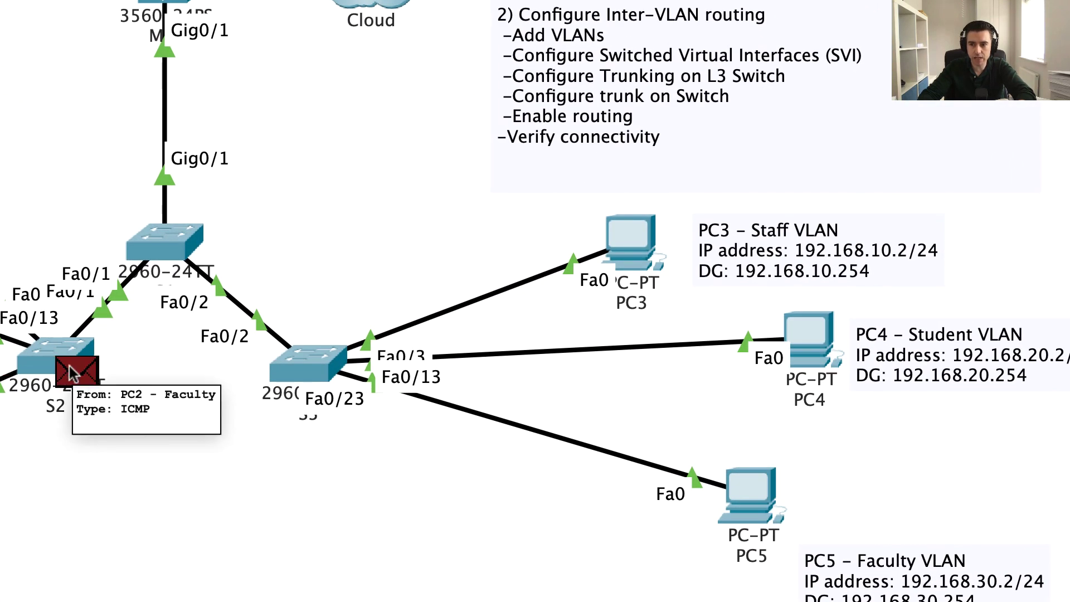
Examine the Faculty packet's inbound frame and its outbound 802.1q tag at switch S2
click(73, 373)
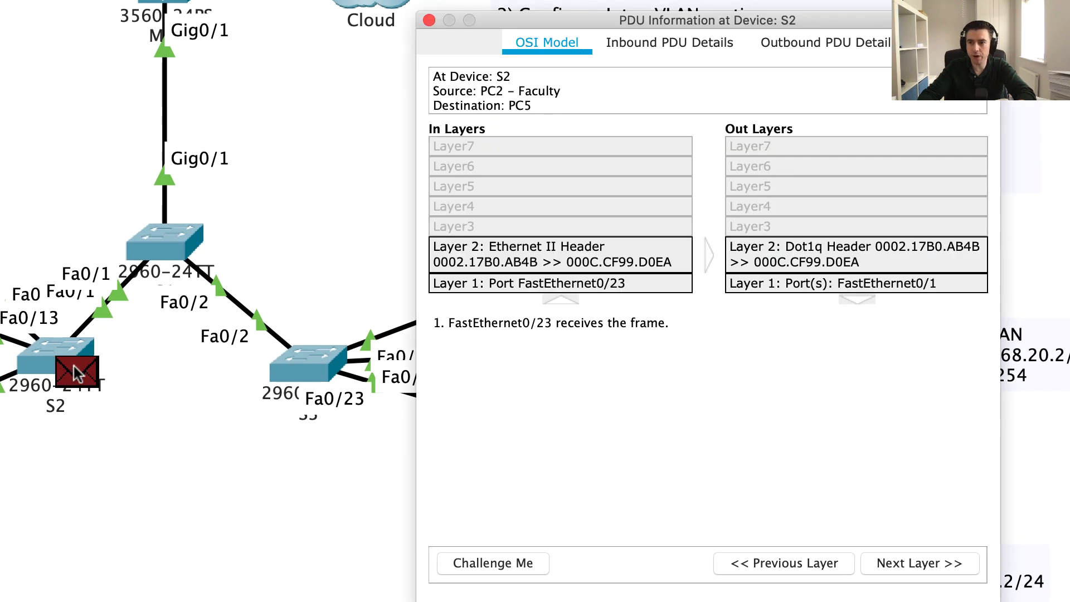
click(678, 45)
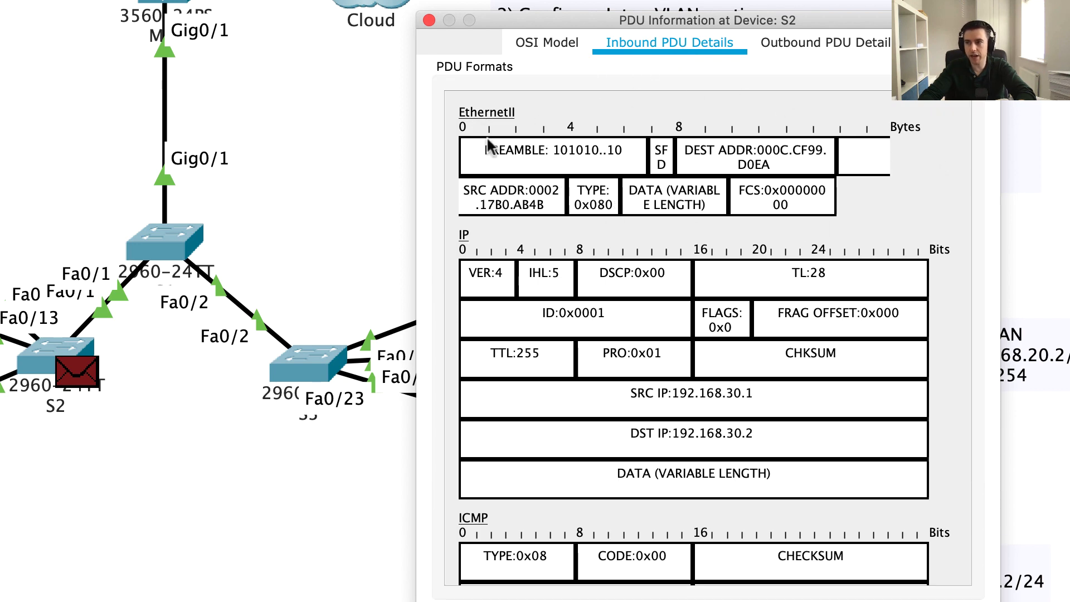
click(804, 36)
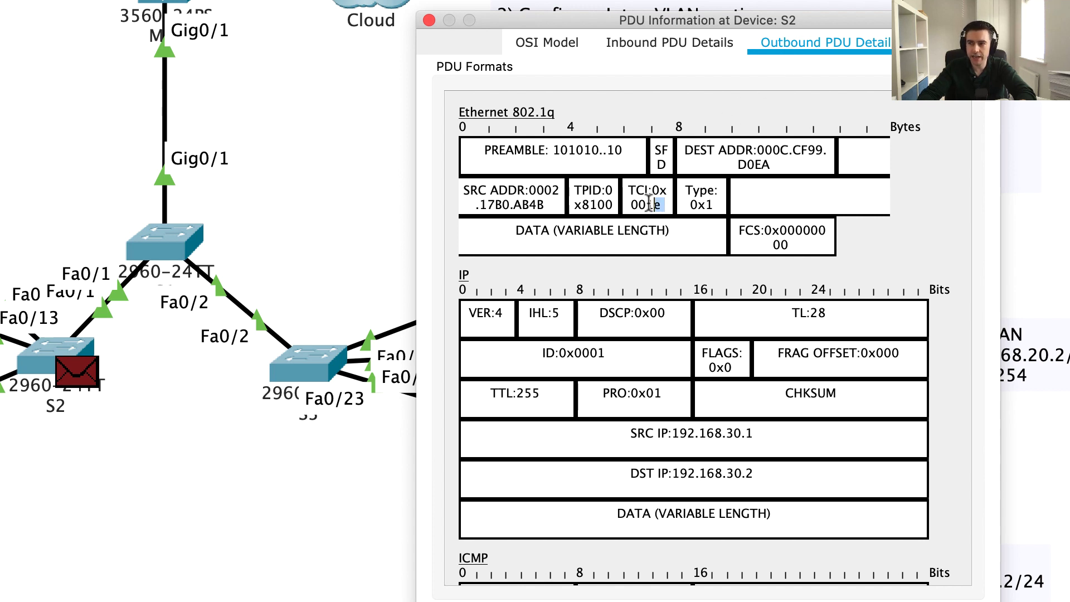
Highlight the 1e in the outbound frame's TCI field and convert hexadecimal 1E to decimal in the Calculator app
drag(649, 202, 647, 203)
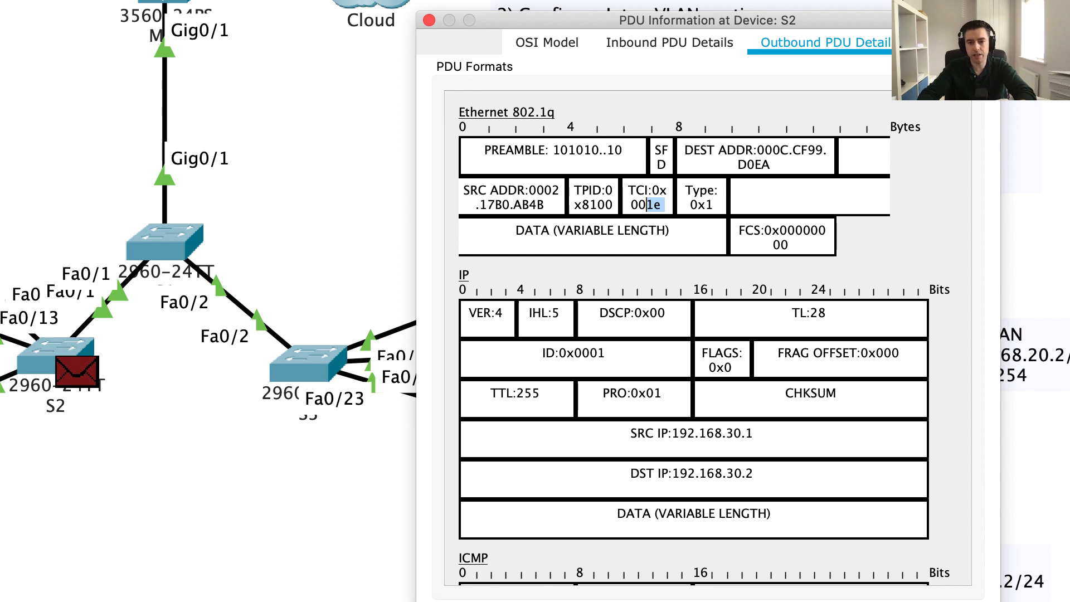
key(super+w)
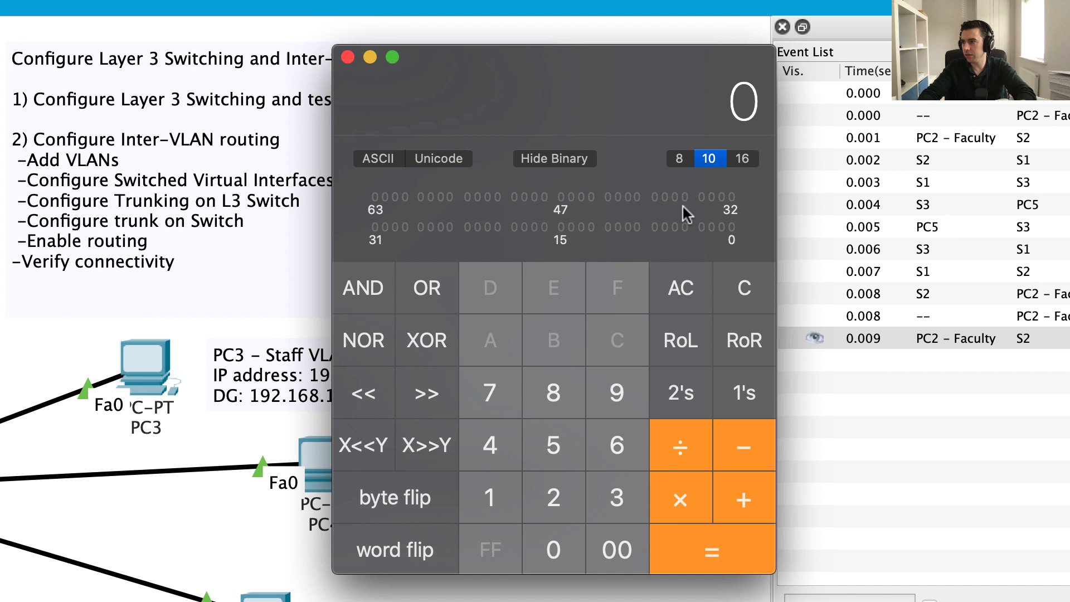
click(744, 160)
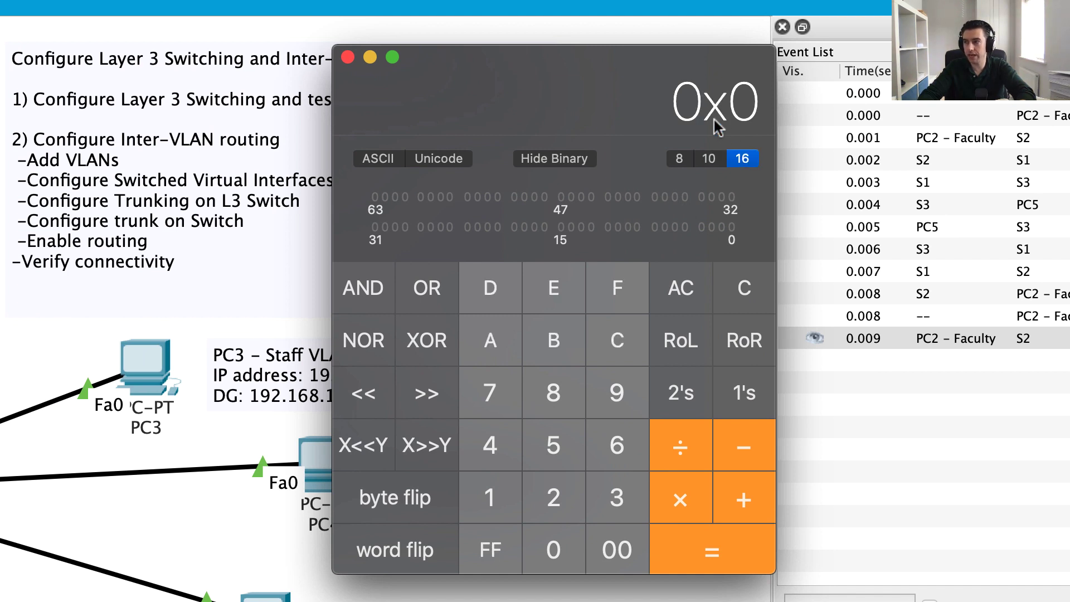
click(491, 497)
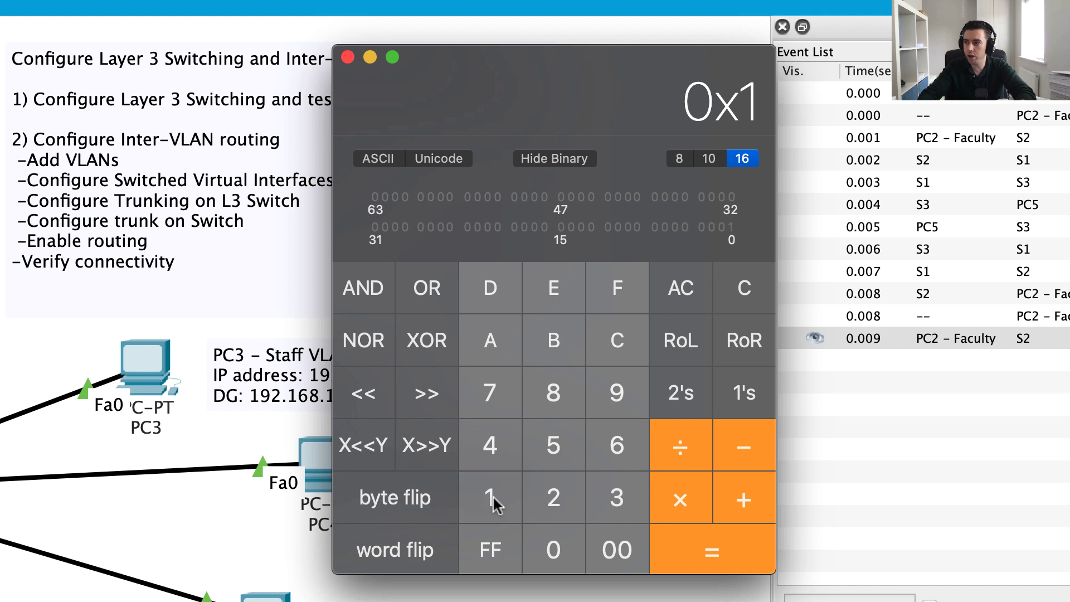
click(570, 286)
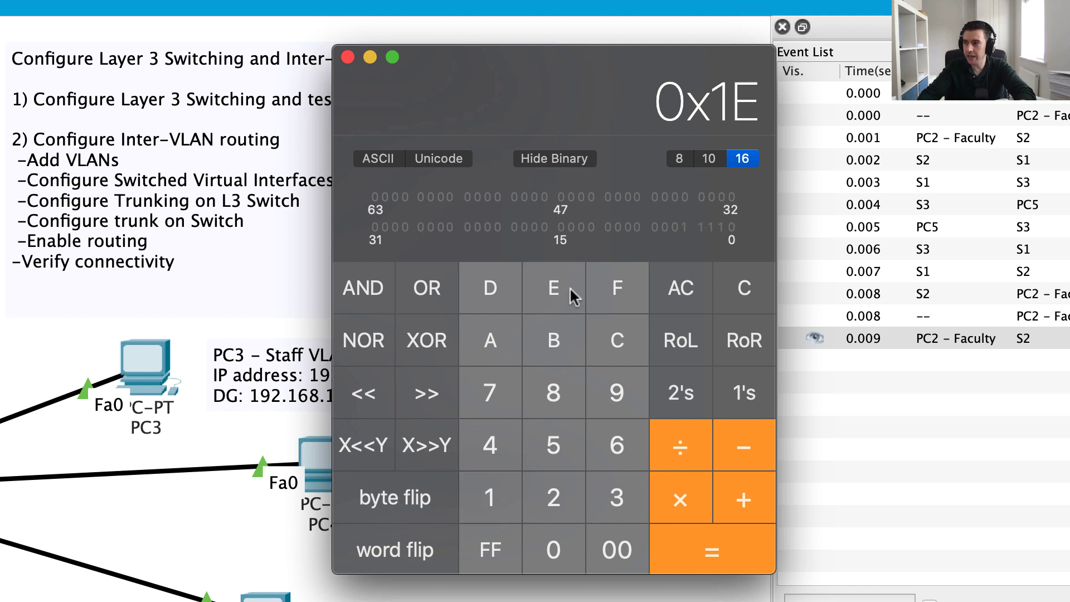
click(710, 158)
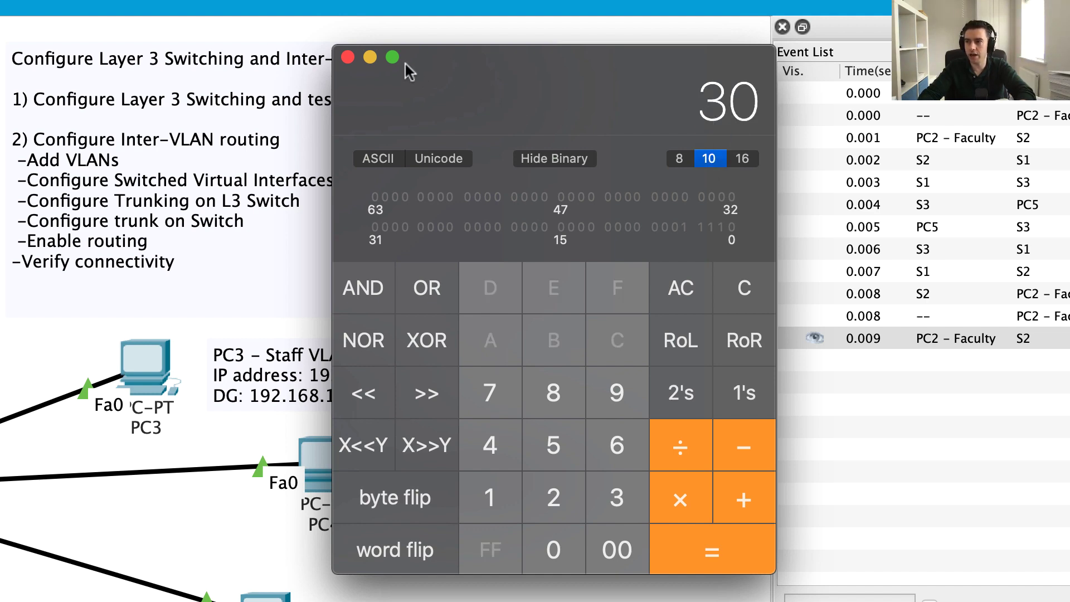
click(348, 57)
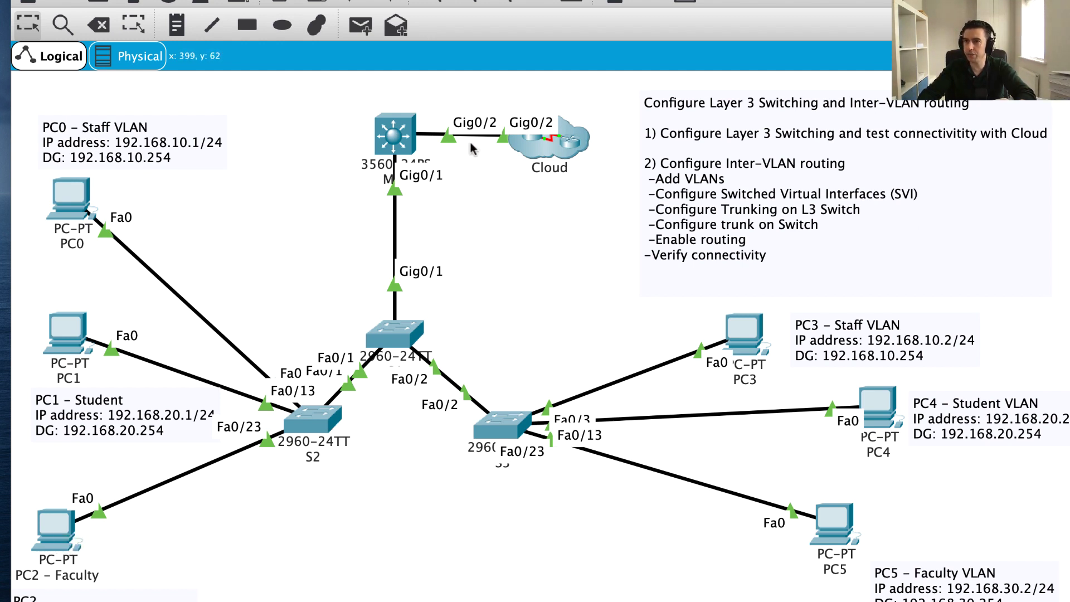
Create a simple PDU from PC2 - Faculty to PC1 to test traffic between the Faculty and Student VLANs
click(360, 26)
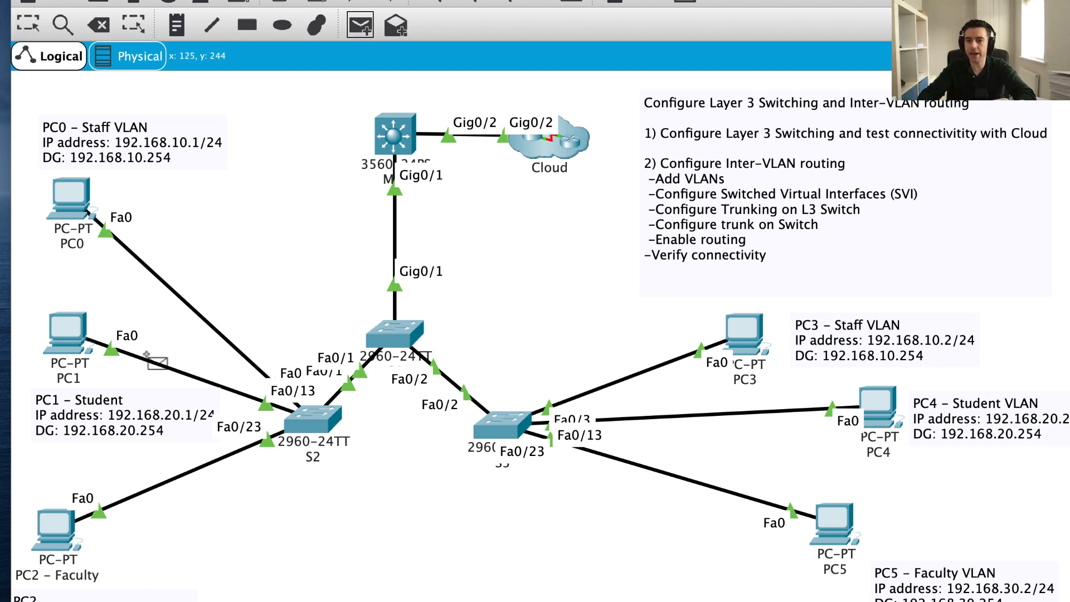
click(51, 528)
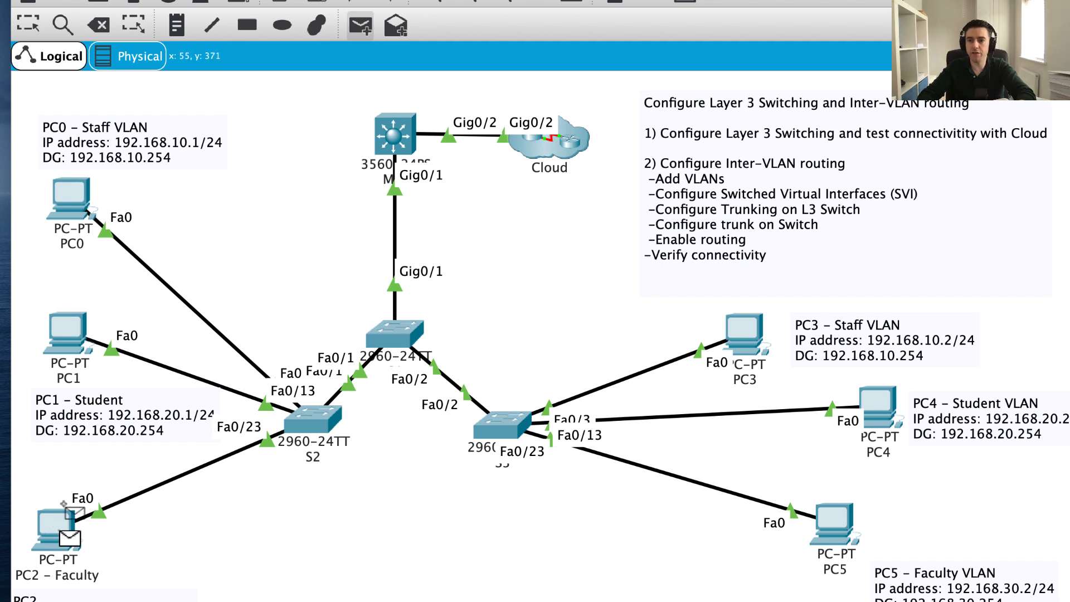
click(70, 342)
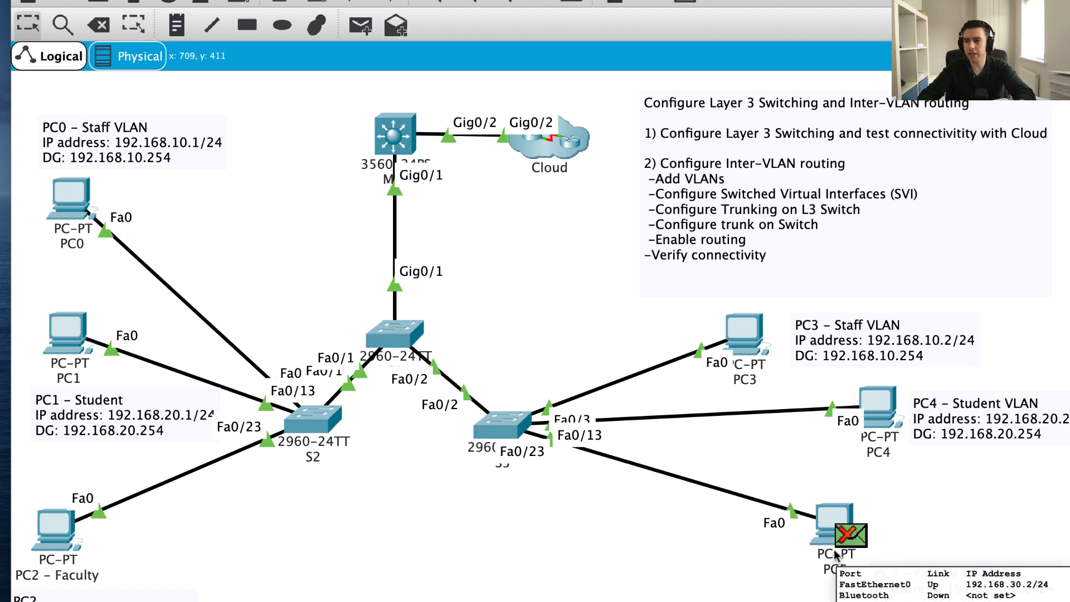
Examine the inbound details of the ARP packet at PC5, highlighting its target IP address
mouse_move(835, 526)
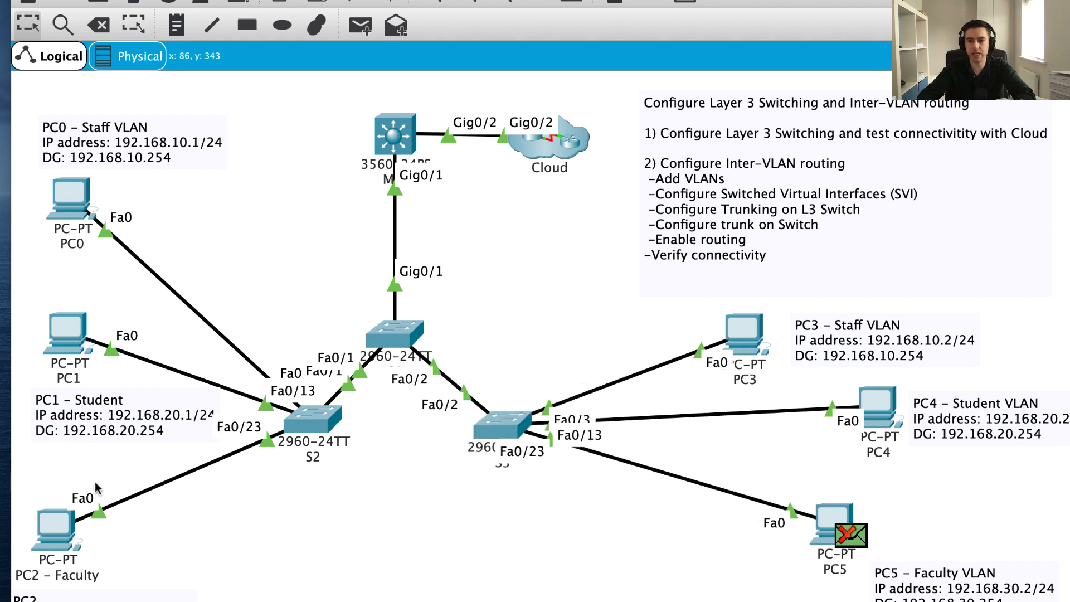
mouse_move(61, 537)
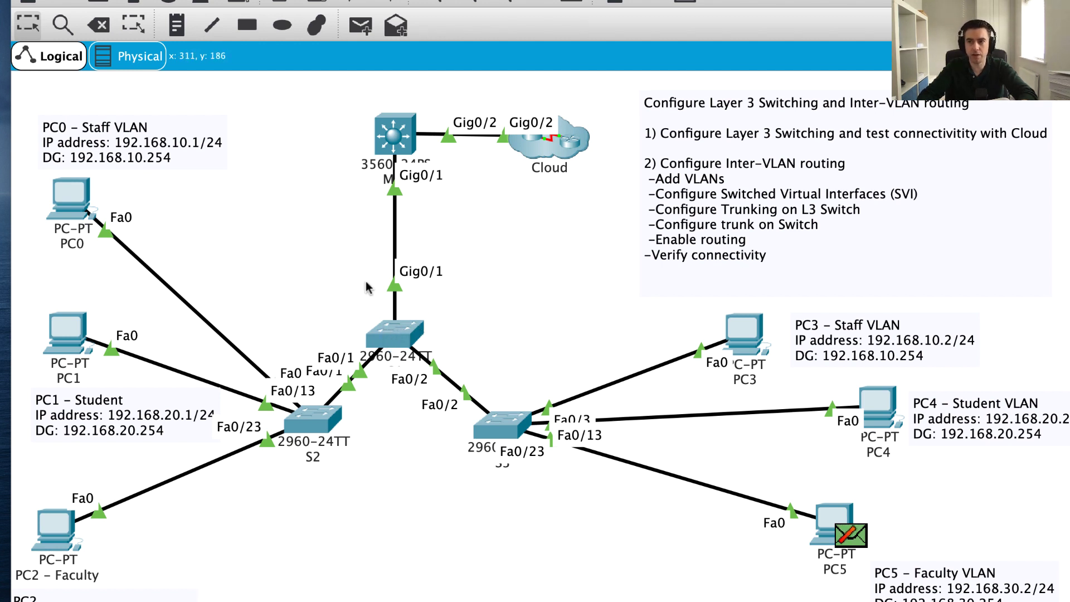
mouse_move(395, 148)
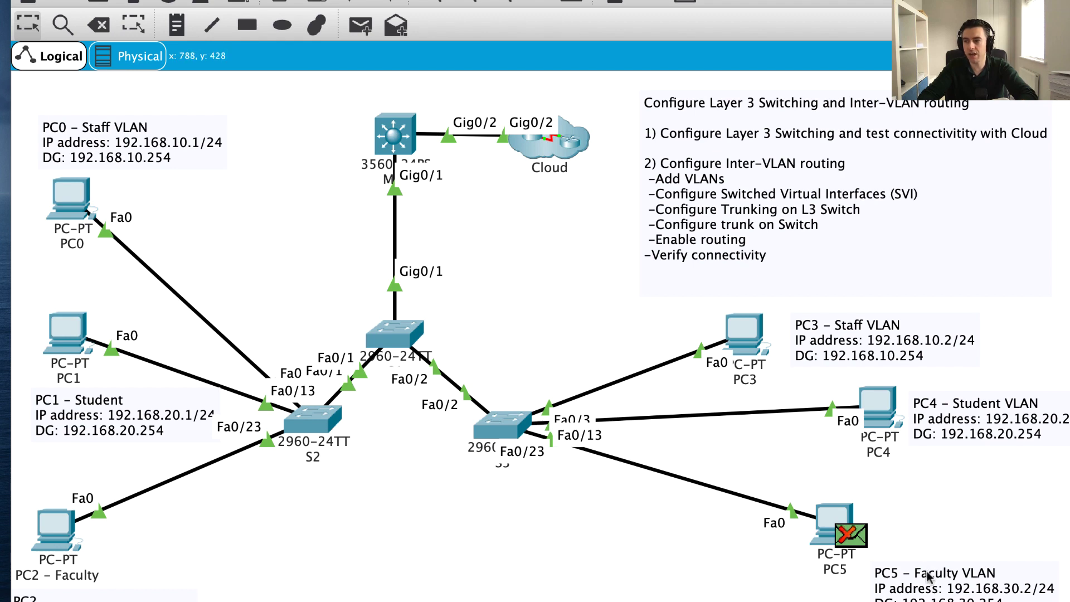
click(860, 538)
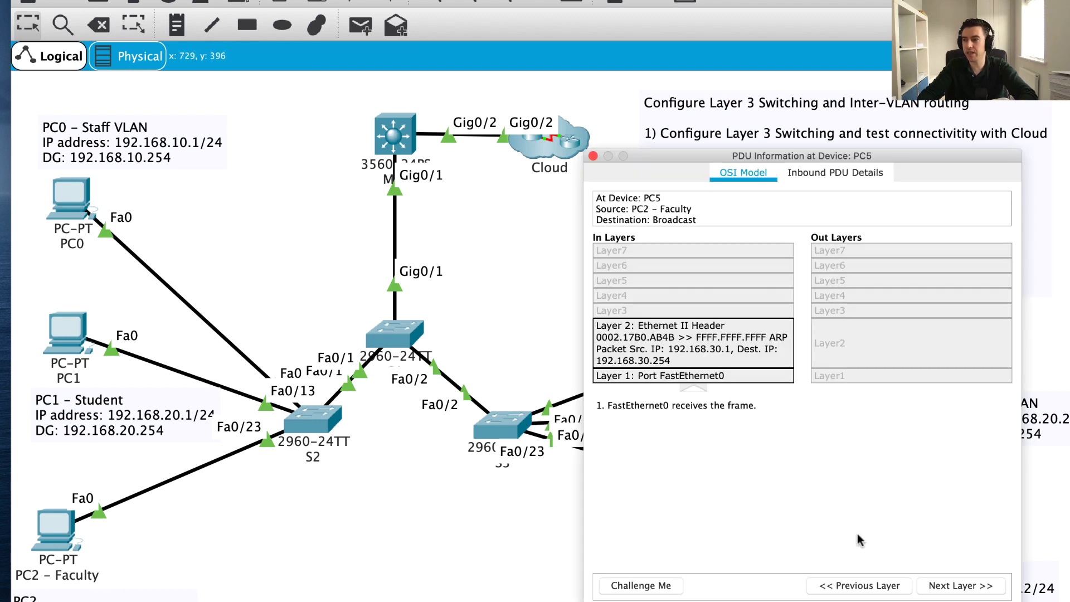
click(830, 179)
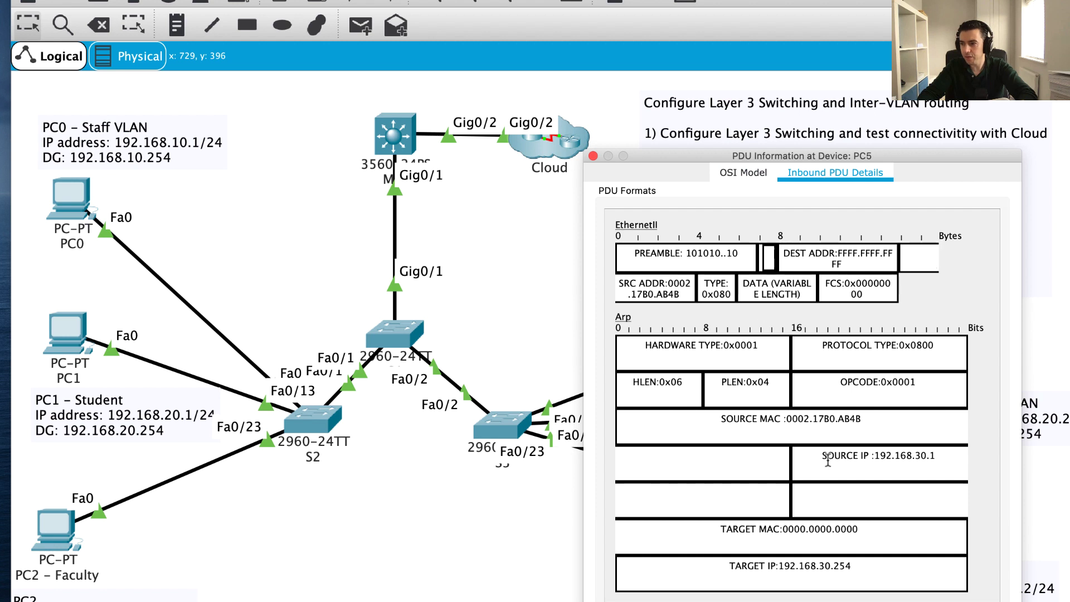
drag(734, 562, 867, 567)
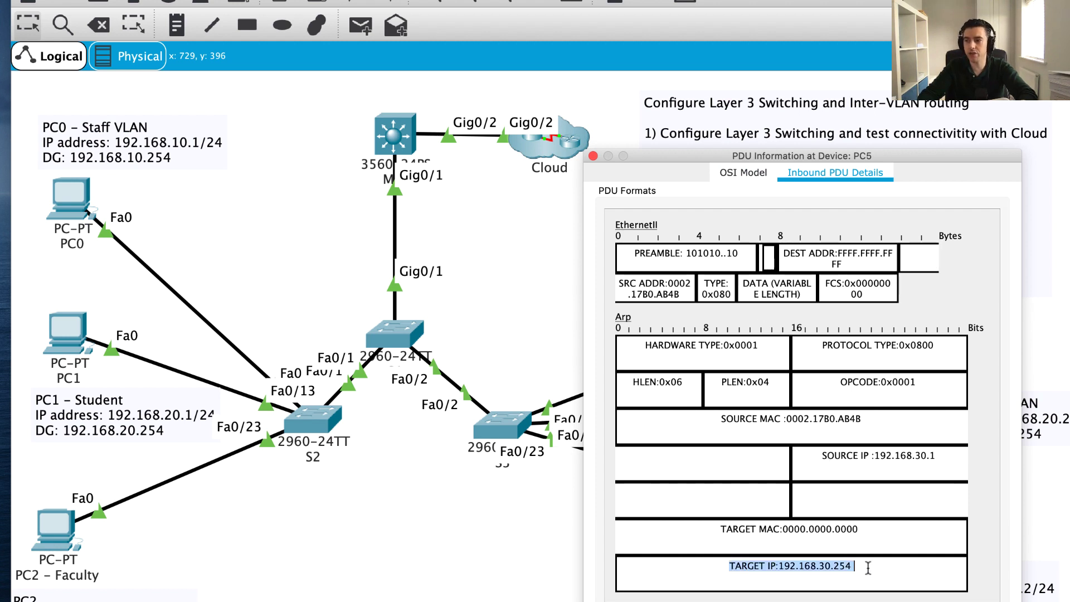
click(593, 156)
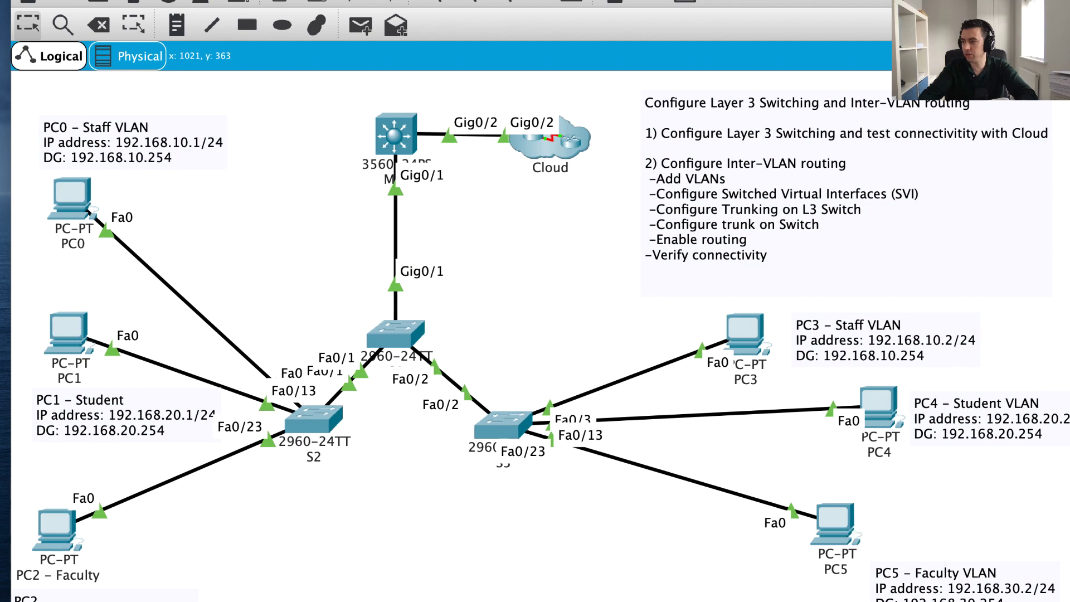
Open the MLS switch's command line and enter interface configuration mode for g0/1
click(400, 138)
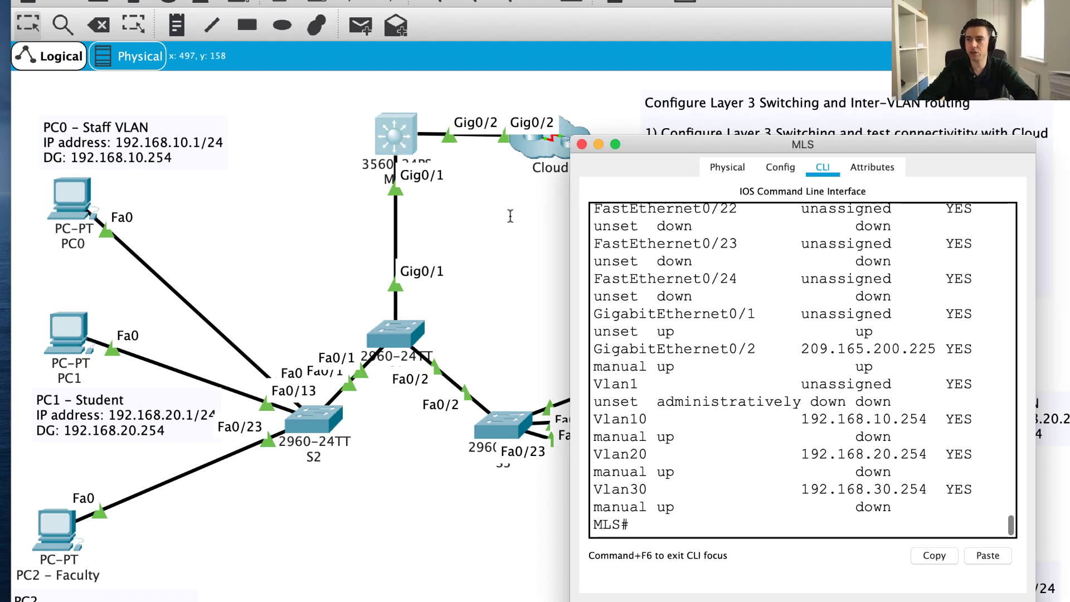
double_click(1036, 428)
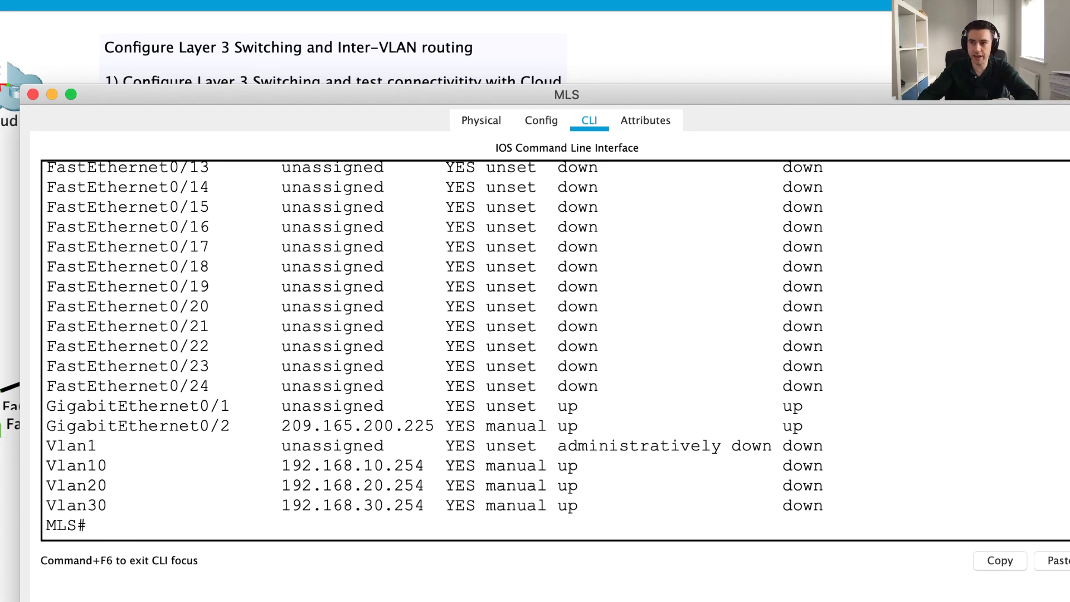
text(conf t)
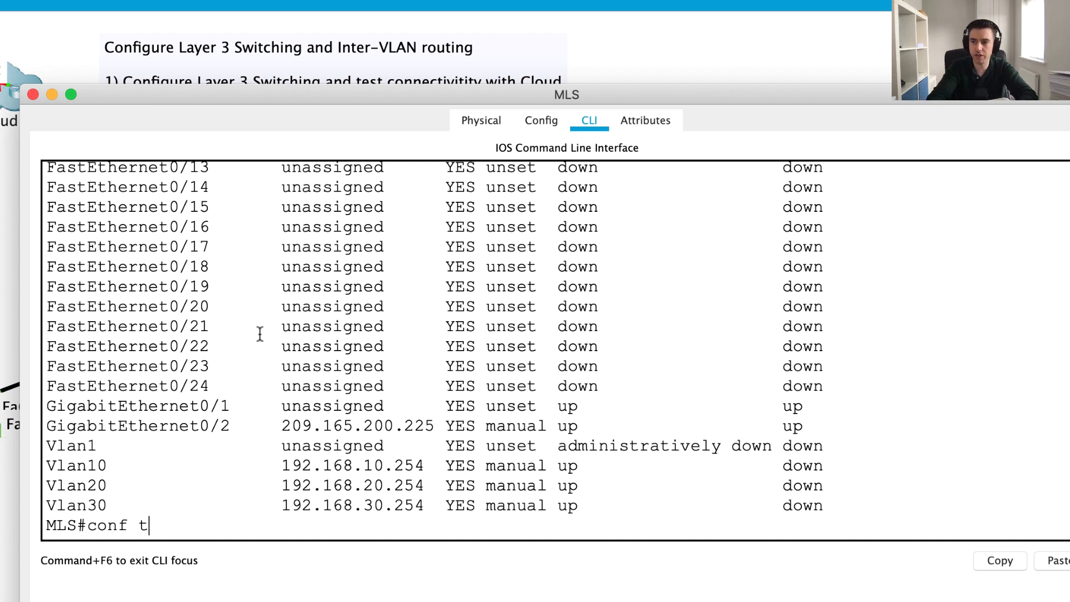
key(Return)
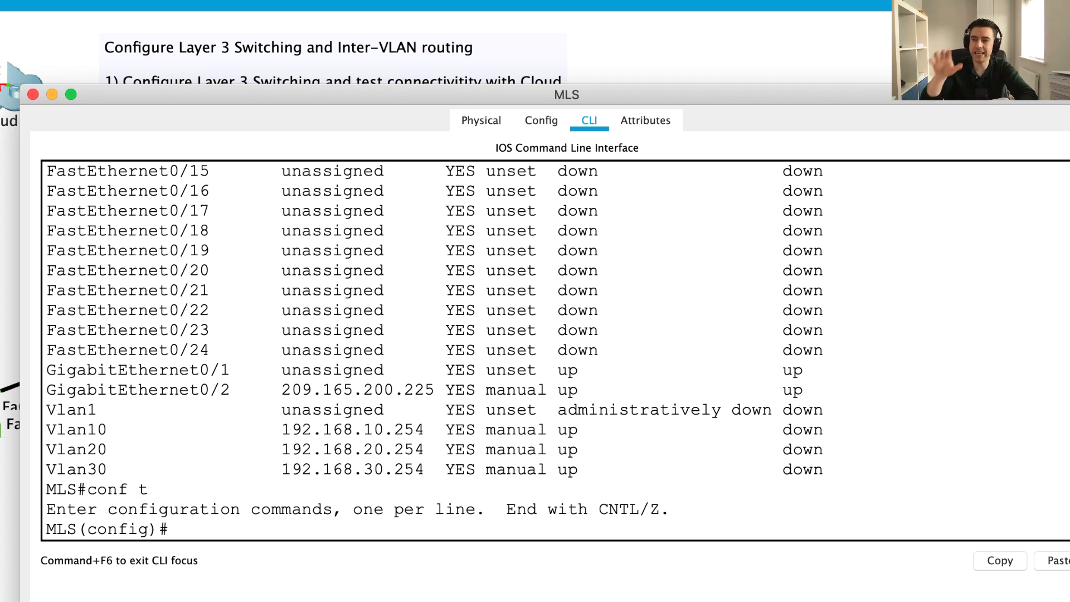
text(s)
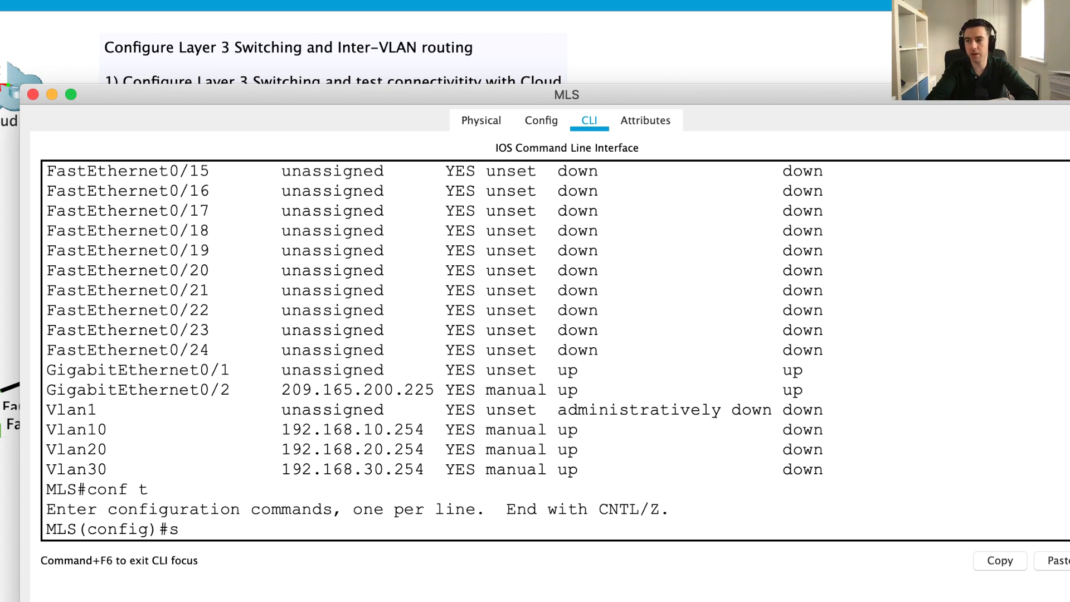
key(BackSpace)
text(int g)
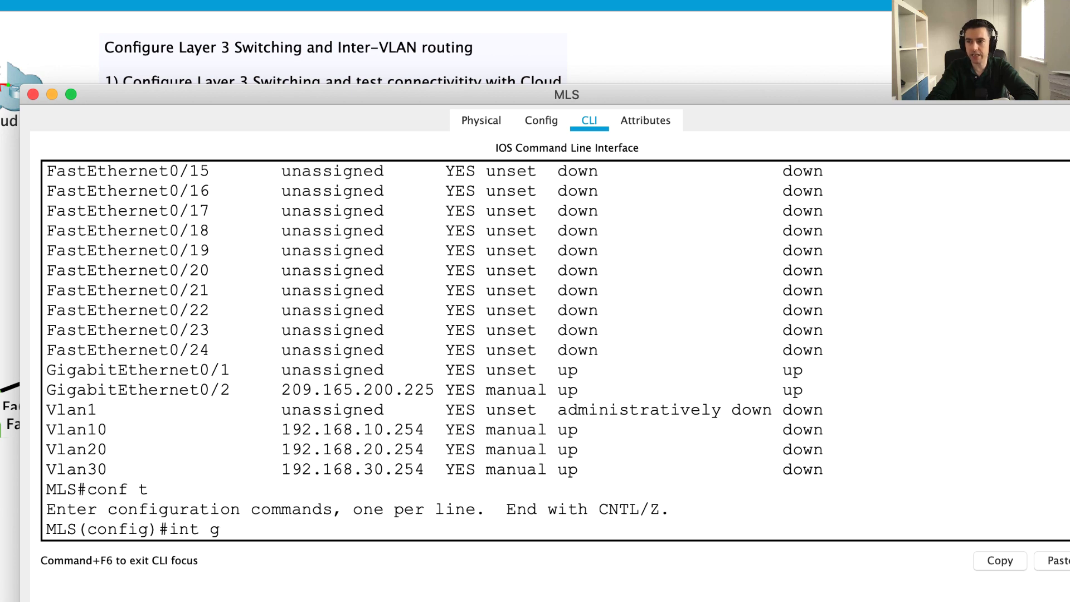
text(0/1)
key(Return)
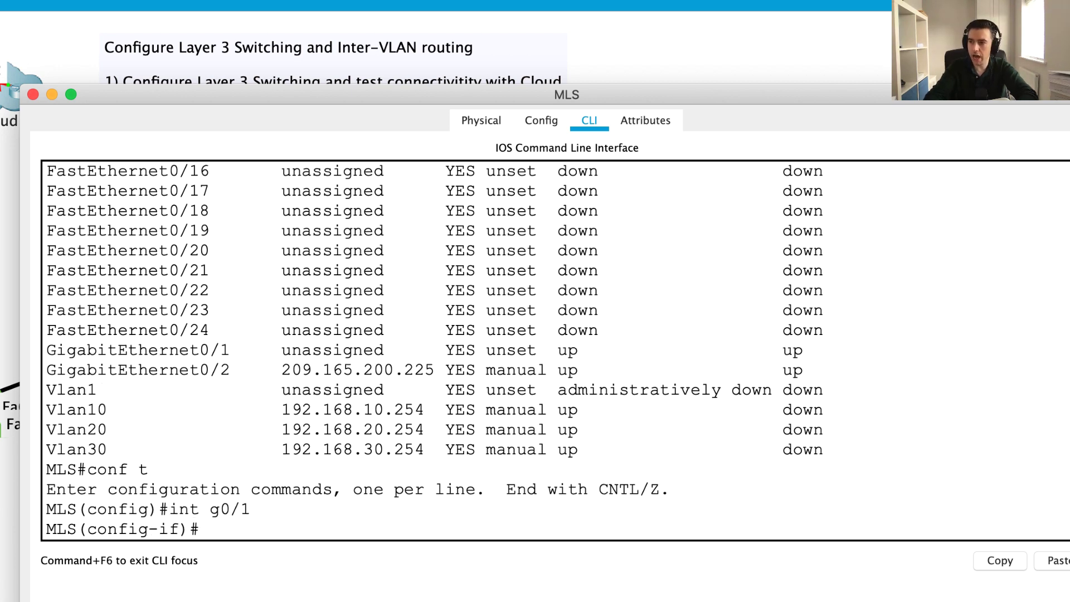
Compose the command "switchport mode trunk" at the g0/1 interface prompt without submitting it
text(switm)
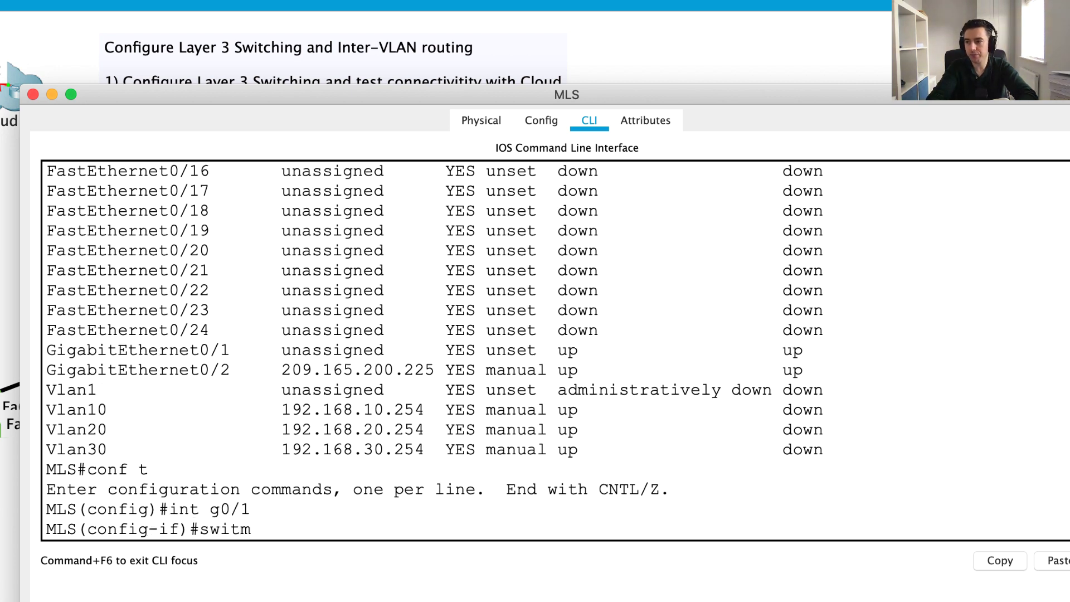
key(BackSpace)
text(c)
key(Tab)
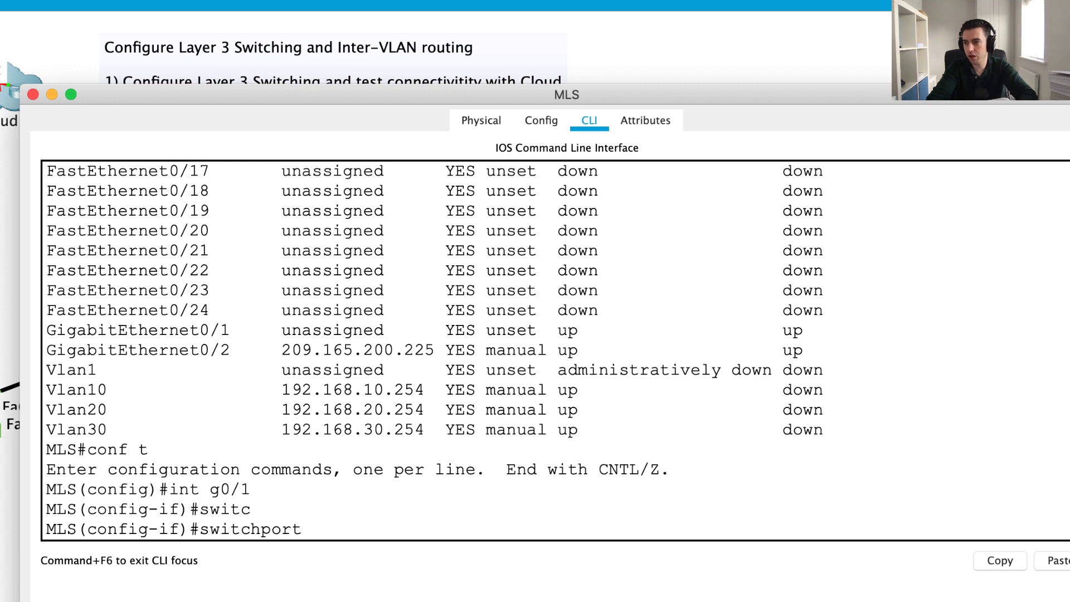
text(mod tr)
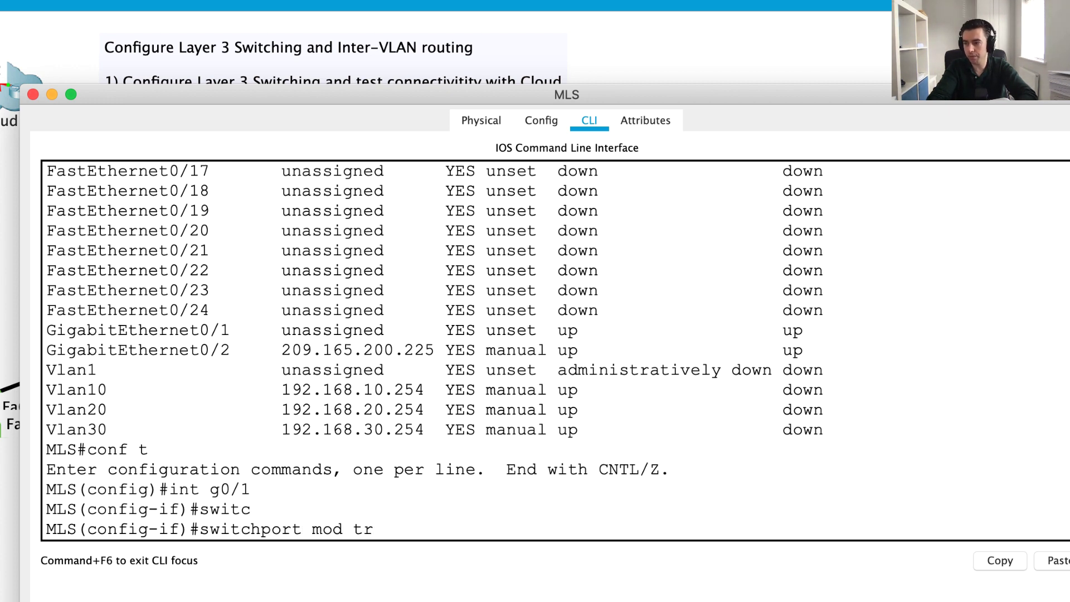
text(unk)
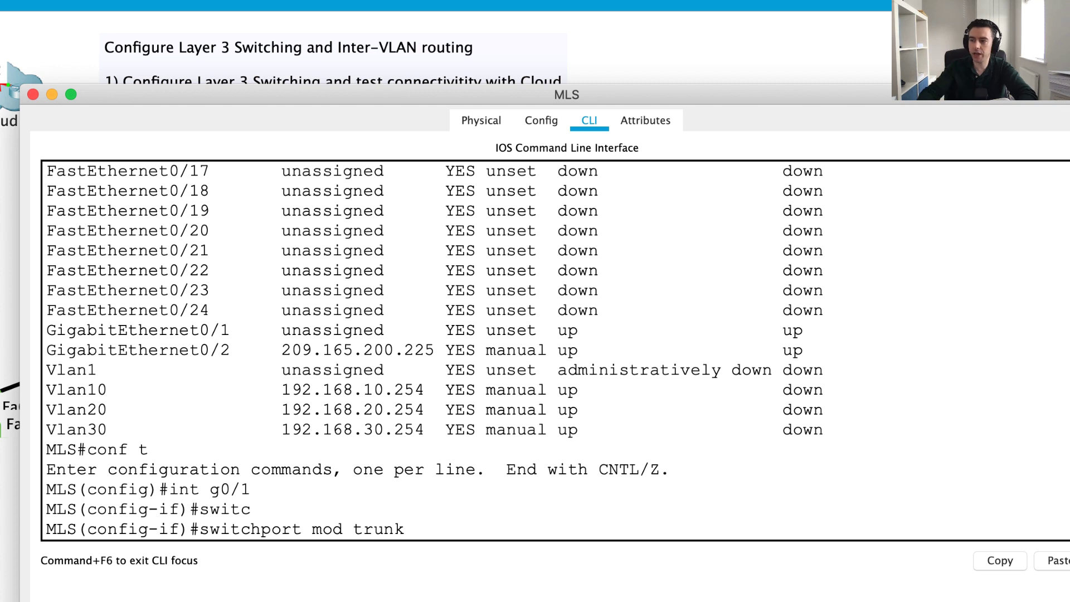
key(BackSpace)
key(BackSpace)
key(BackSpace)
key(BackSpace)
key(BackSpace)
key(BackSpace)
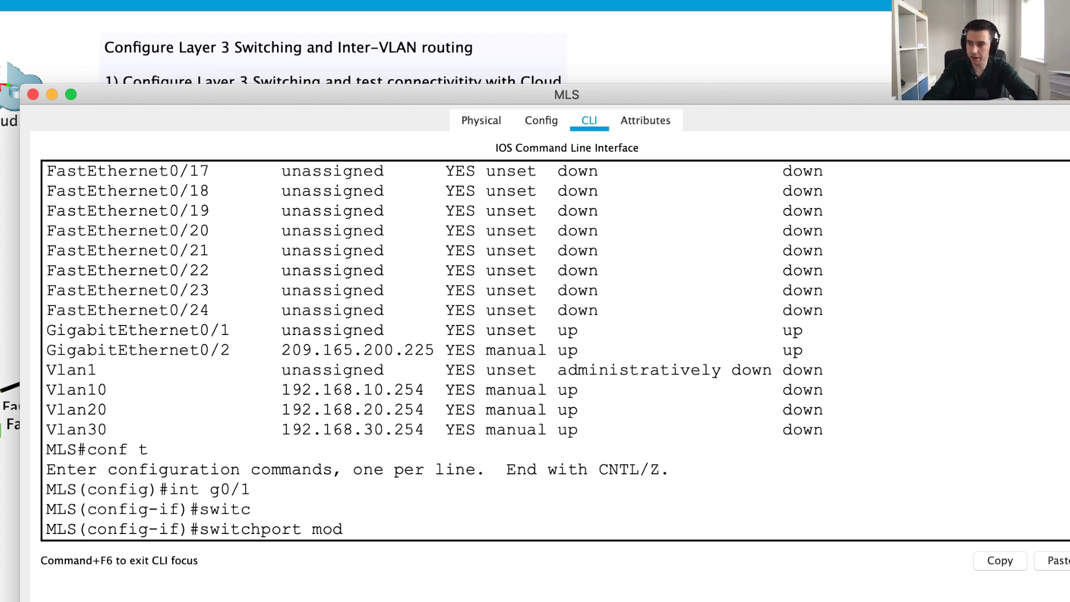
text(e trunk)
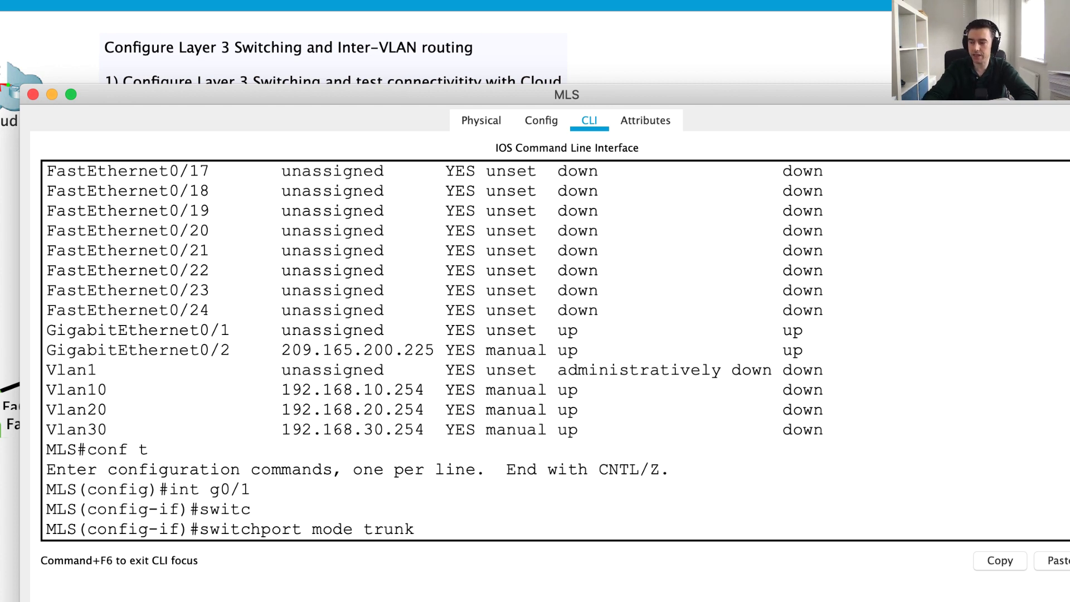
Check the earlier VLAN table output for the VLAN that port Gig0/1 belongs to
scroll(566, 332, up, 20)
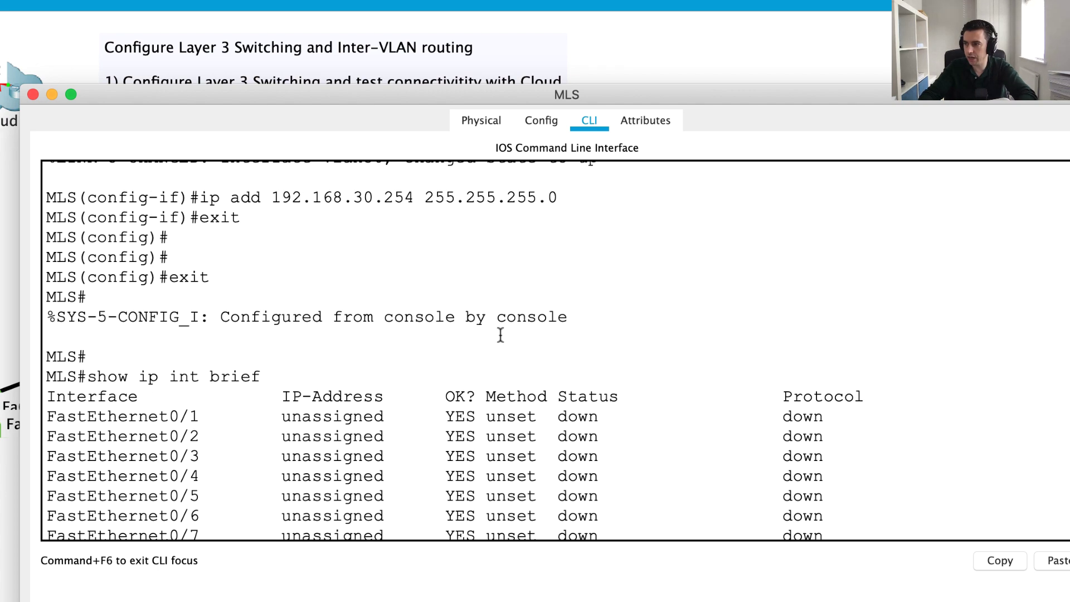
scroll(500, 335, up, 20)
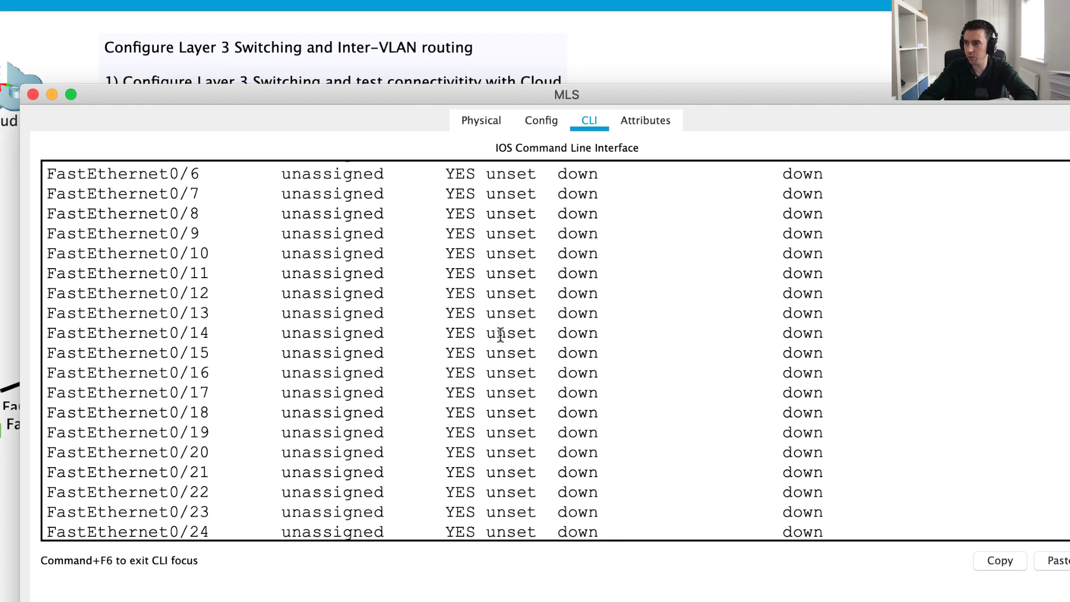
scroll(501, 334, down, 5)
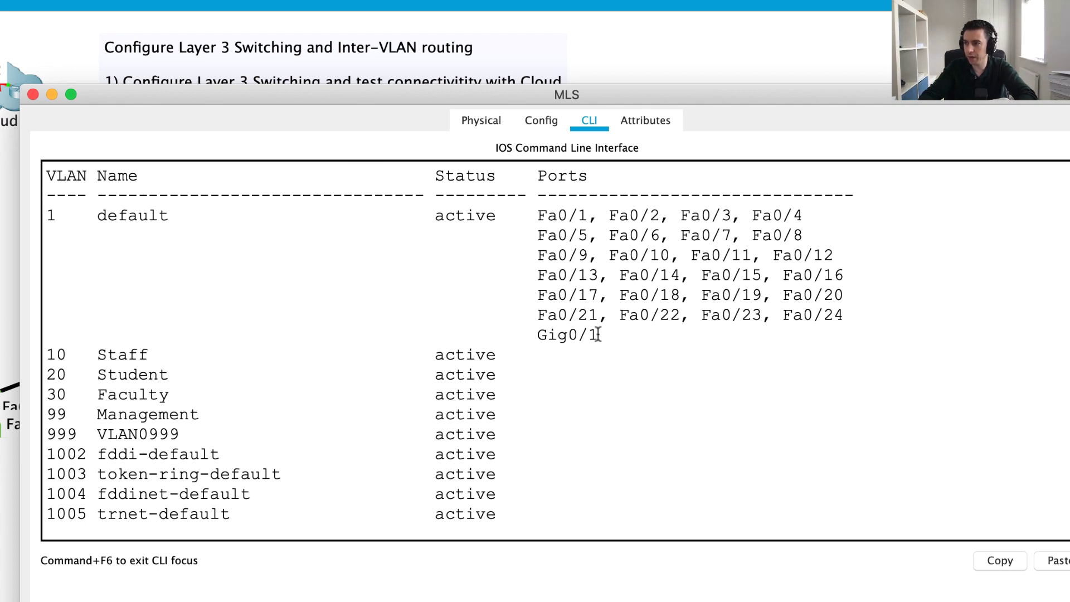
drag(599, 333, 536, 333)
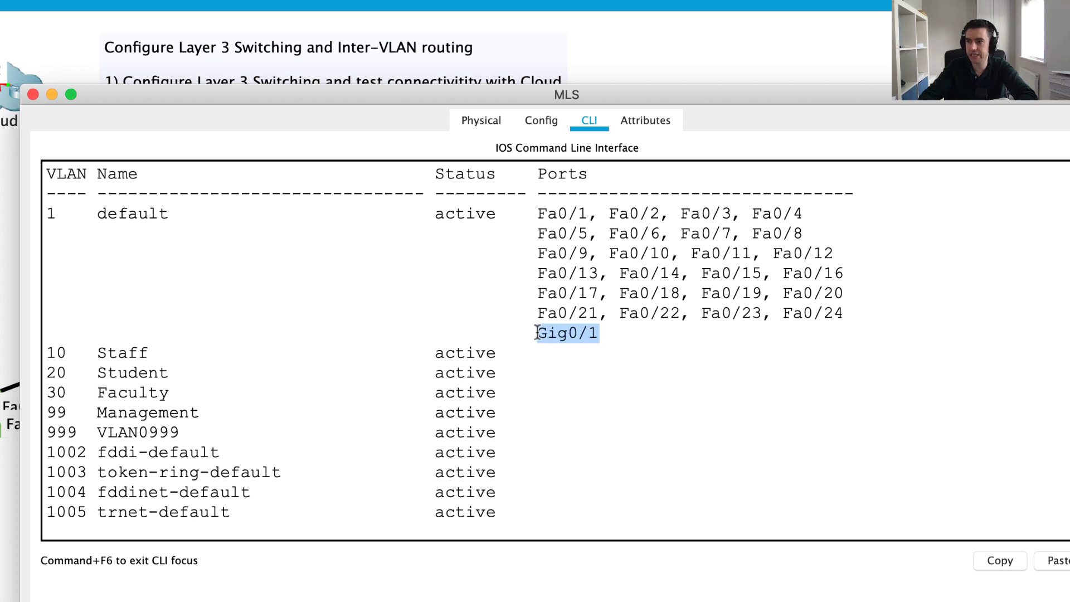
drag(56, 213, 45, 213)
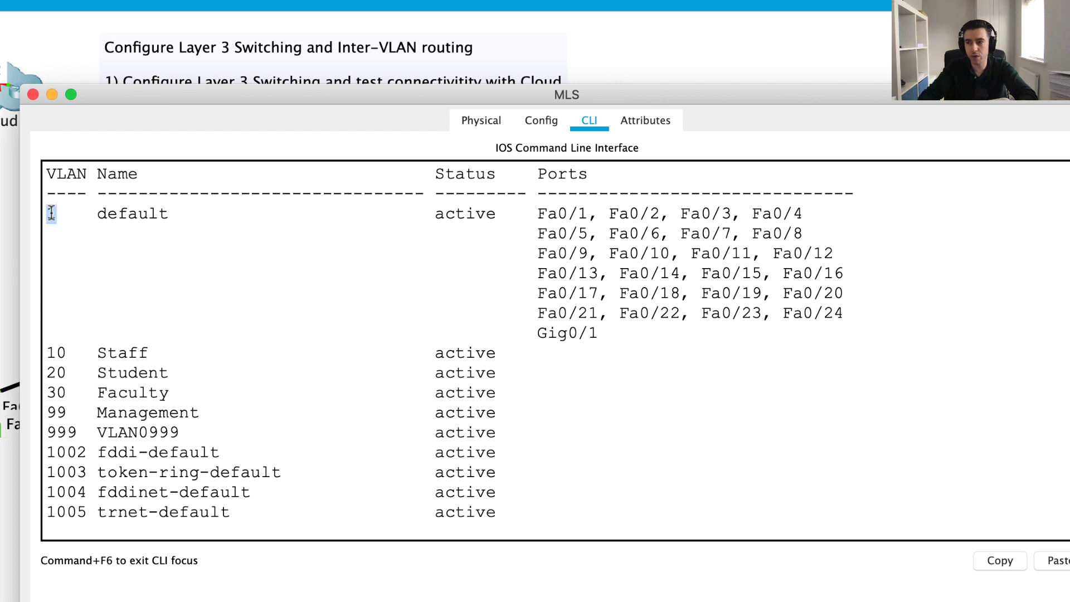
Highlight the Gig0/1 entry in the VLAN table and return to the current interface configuration prompt
drag(616, 337, 535, 332)
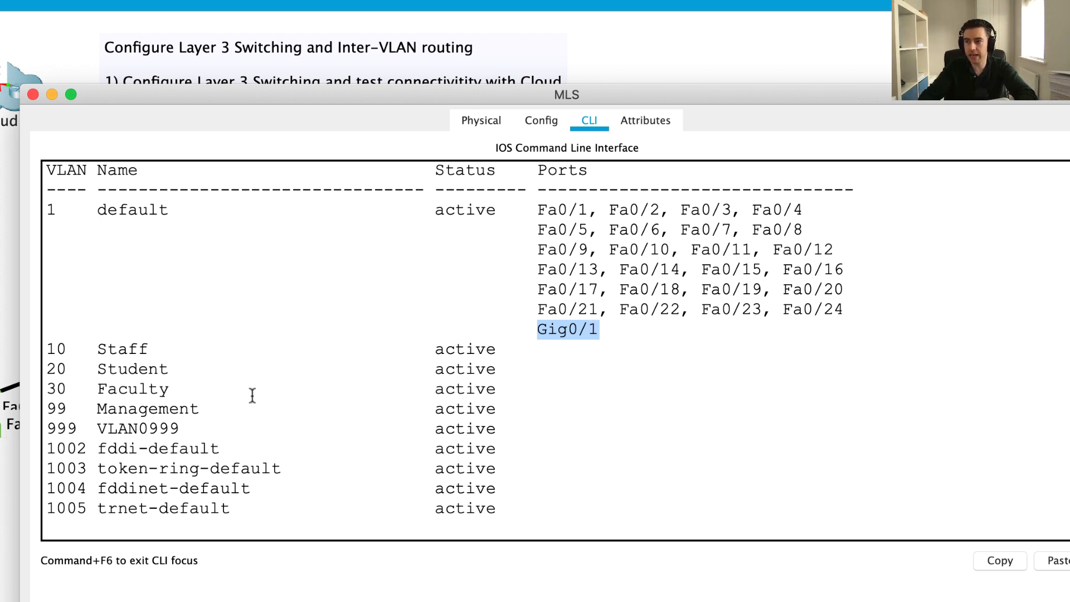
scroll(251, 395, up, 20)
scroll(279, 485, down, 20)
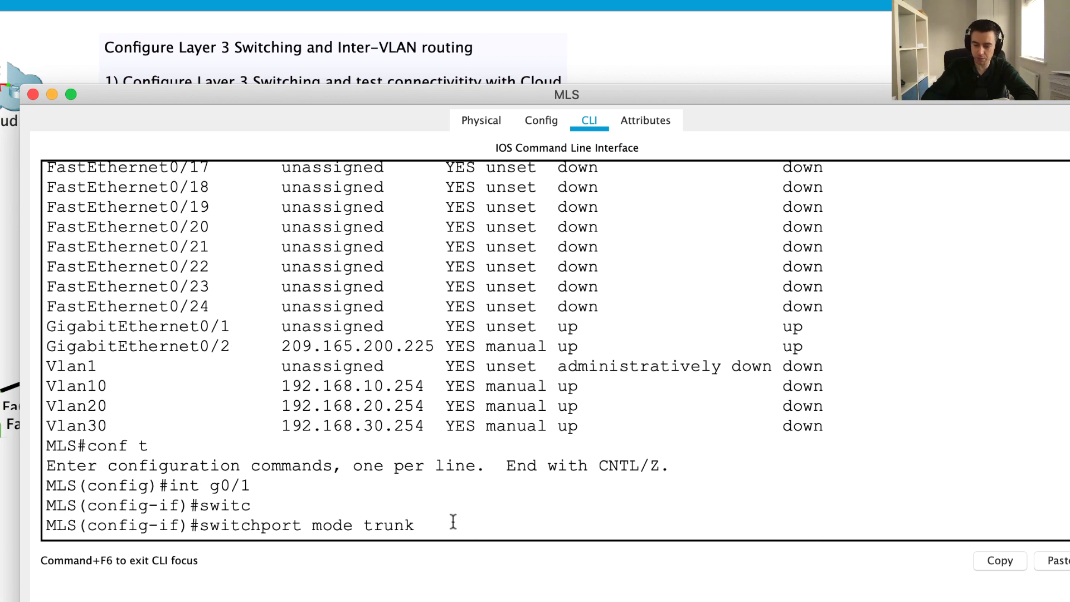
Discard the unsubmitted trunk command and list the switch's trunk interfaces with "do show int trunk"
key(BackSpace)
key(BackSpace)
key(BackSpace)
key(BackSpace)
key(BackSpace)
key(BackSpace)
key(BackSpace)
key(BackSpace)
key(BackSpace)
key(BackSpace)
key(BackSpace)
key(BackSpace)
key(BackSpace)
key(BackSpace)
key(BackSpace)
key(BackSpace)
key(BackSpace)
key(BackSpace)
key(BackSpace)
key(BackSpace)
key(BackSpace)
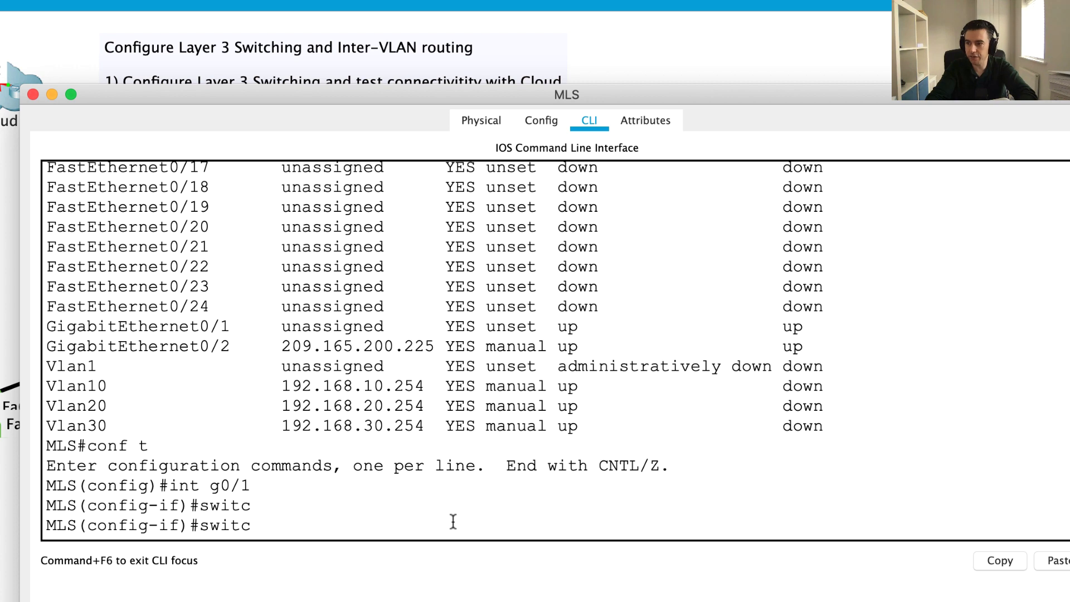
text(do show )
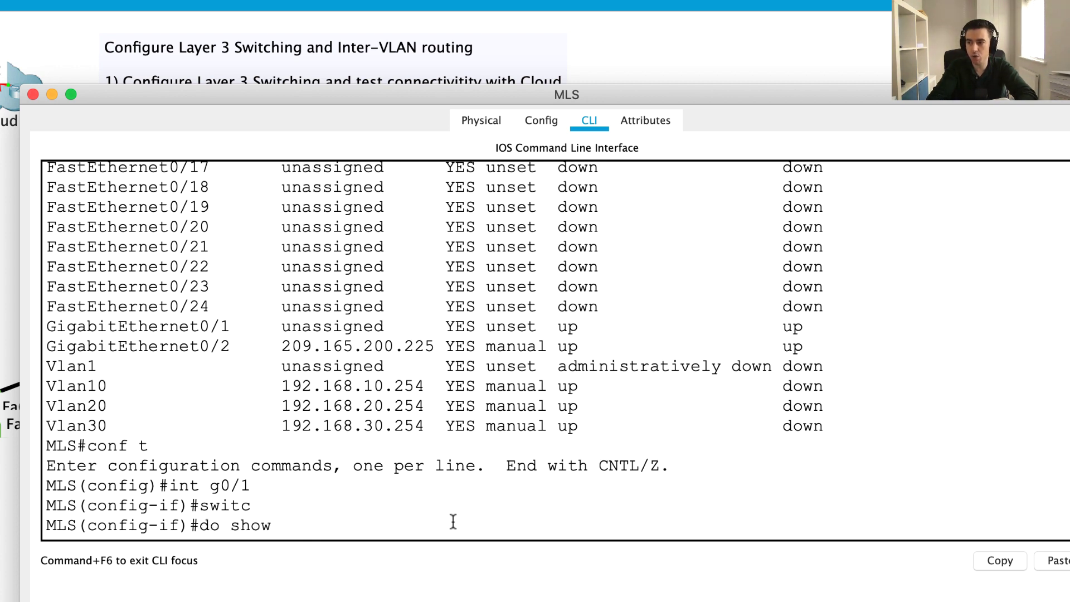
text(int trunk)
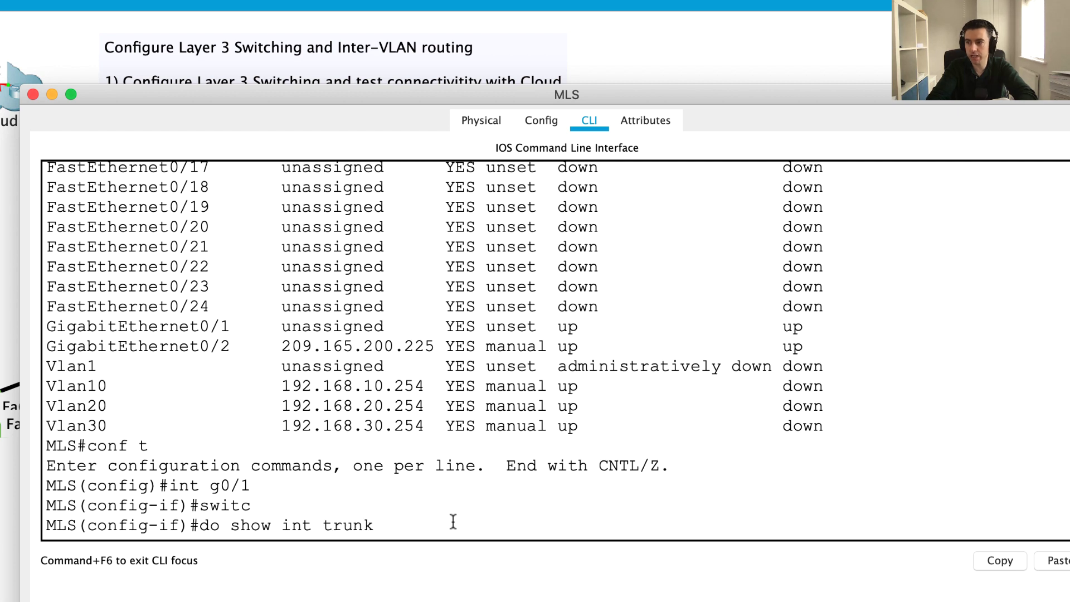
key(Return)
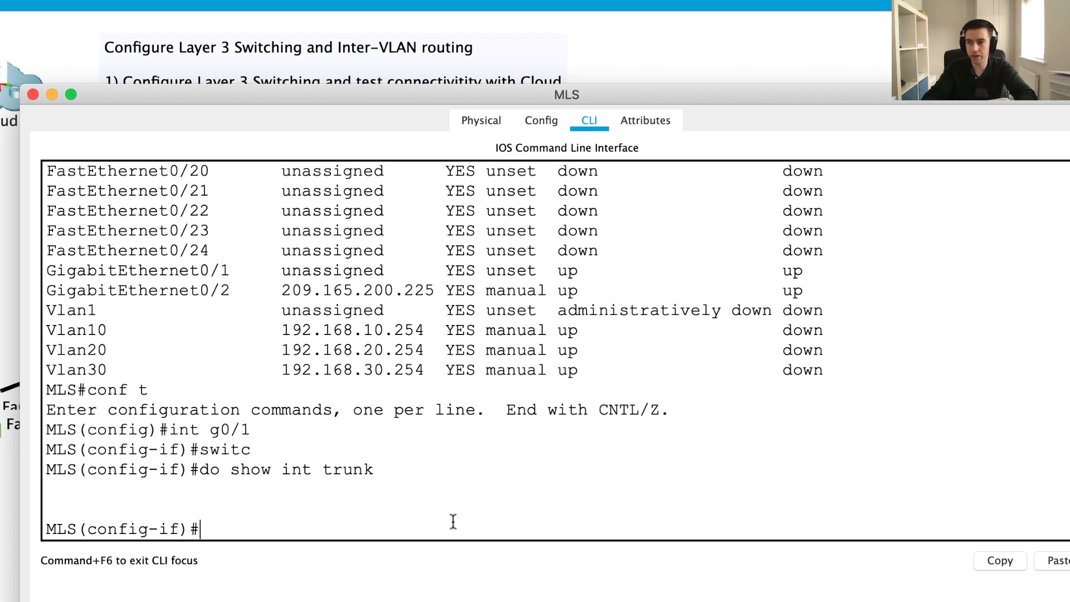
Set interface g0/1 to trunk mode with "switchport mode trunk"
text(swit)
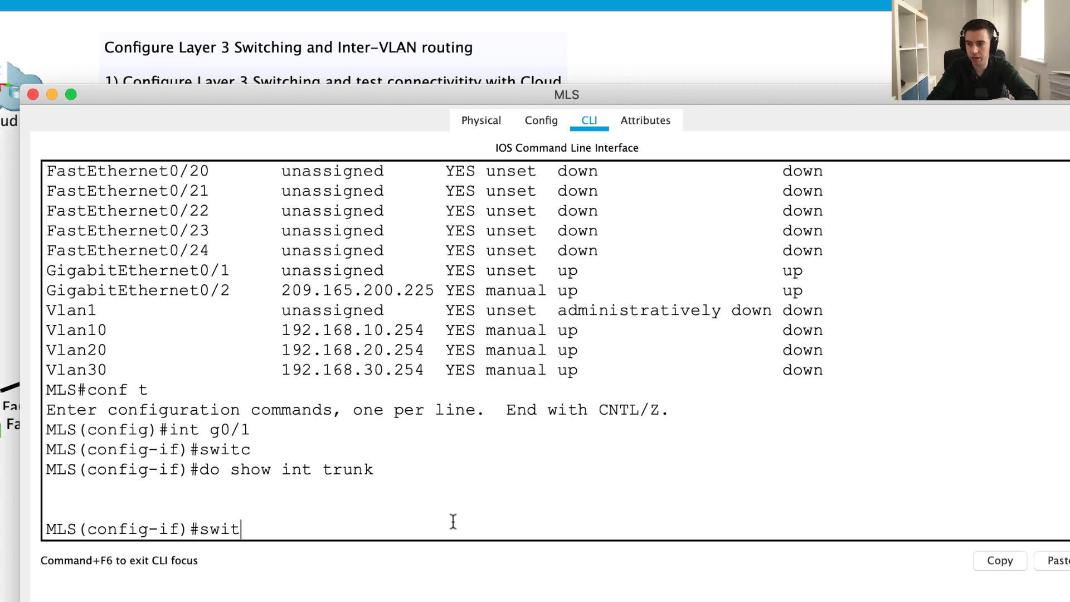
key(Tab)
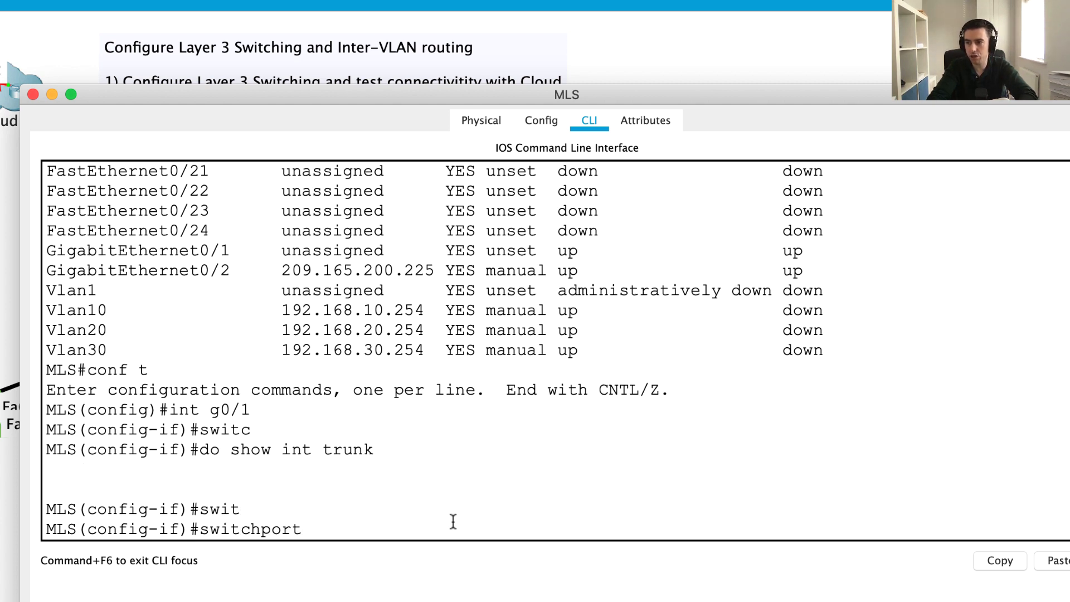
text(mode trunk)
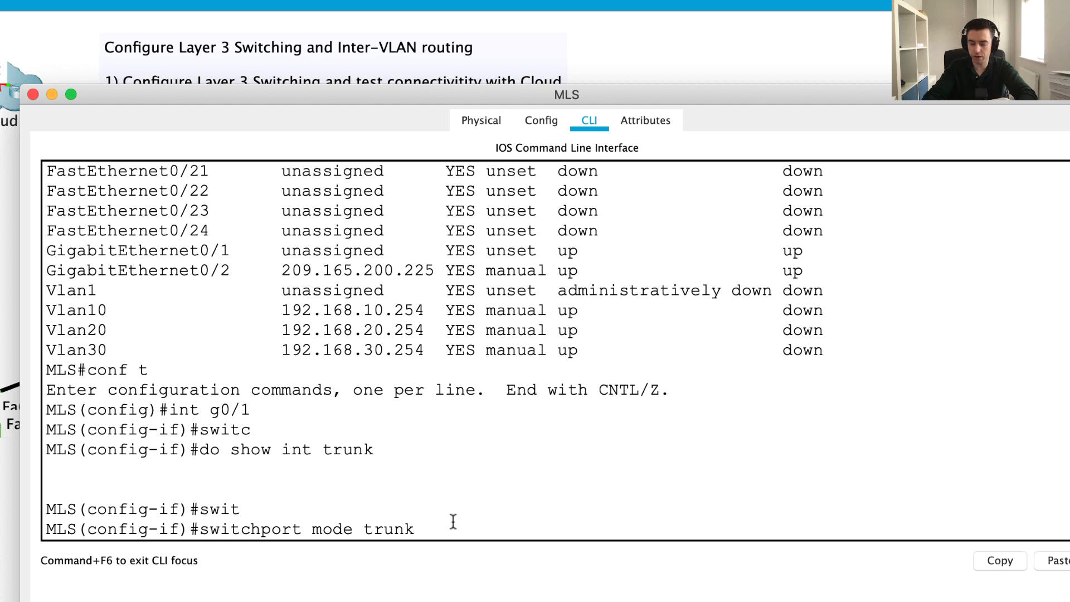
key(Return)
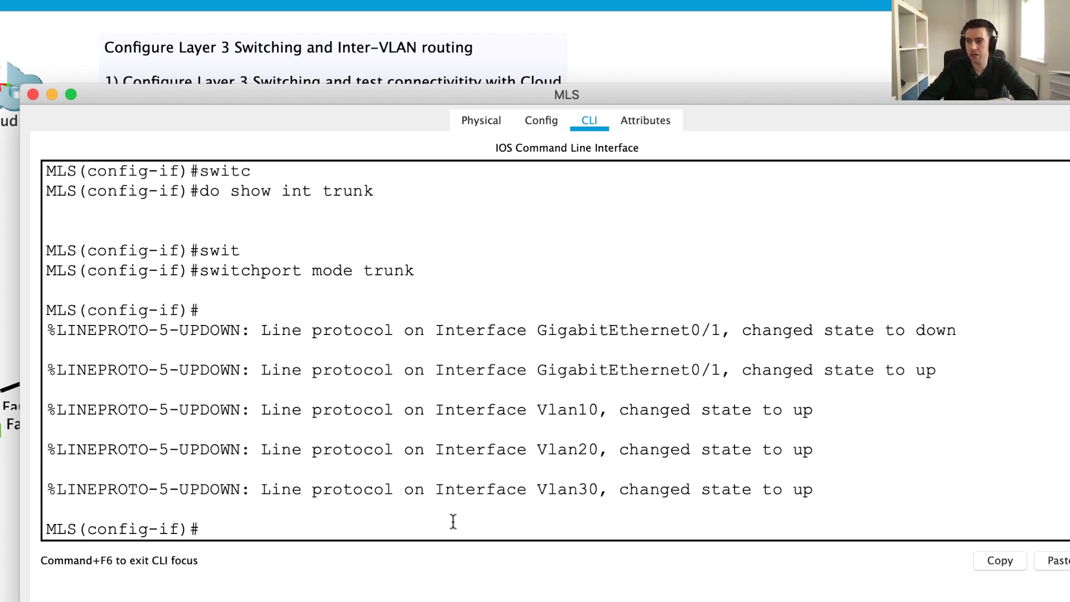
mouse_move(48, 410)
mouse_down()
mouse_move(775, 409)
mouse_move(803, 446)
mouse_move(819, 510)
mouse_move(831, 490)
mouse_move(492, 466)
mouse_move(65, 410)
mouse_up()
click(68, 410)
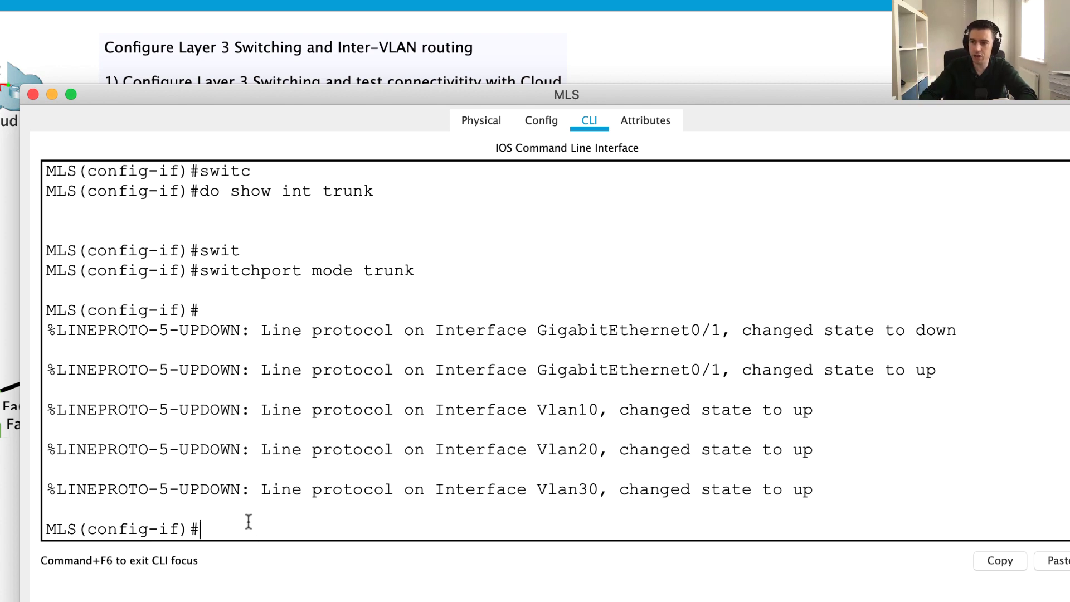
Exit to privileged mode and display the complete interface summary with "show ip int br"
key(ctrl+z)
key(Return)
key(Return)
key(Return)
text(s)
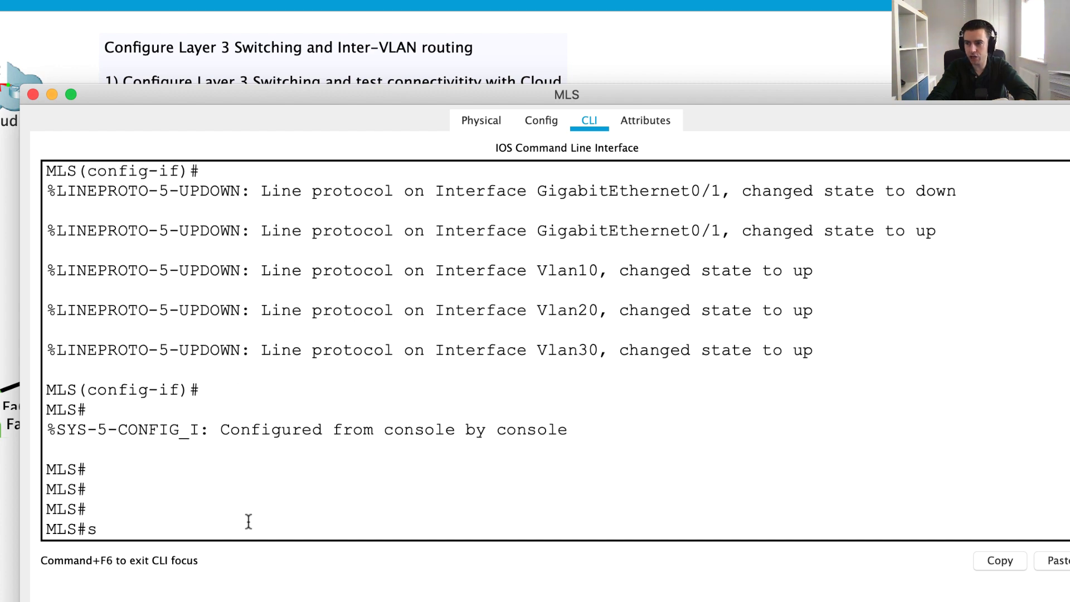
text(how ip int br)
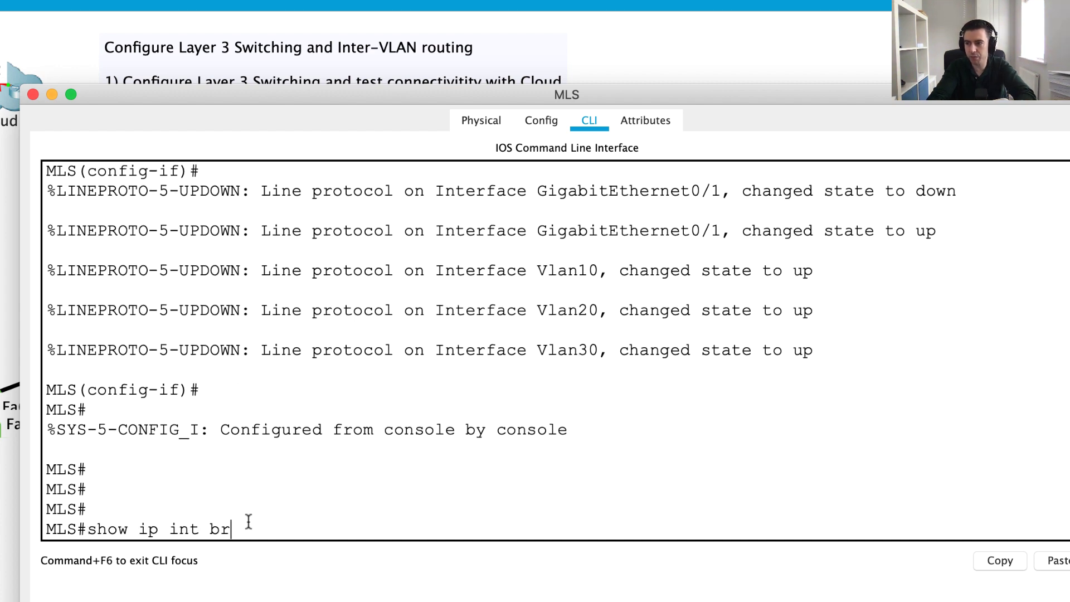
key(Return)
key(space)
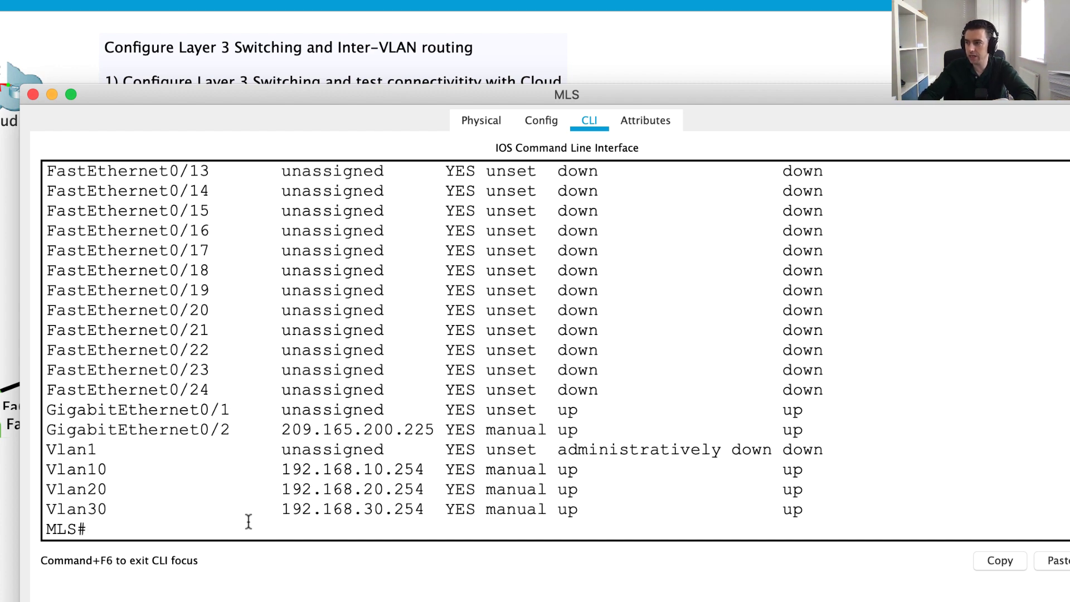
Examine the line protocol status of Vlan10, Vlan20 and Vlan30 in the interface summary
drag(46, 469, 822, 504)
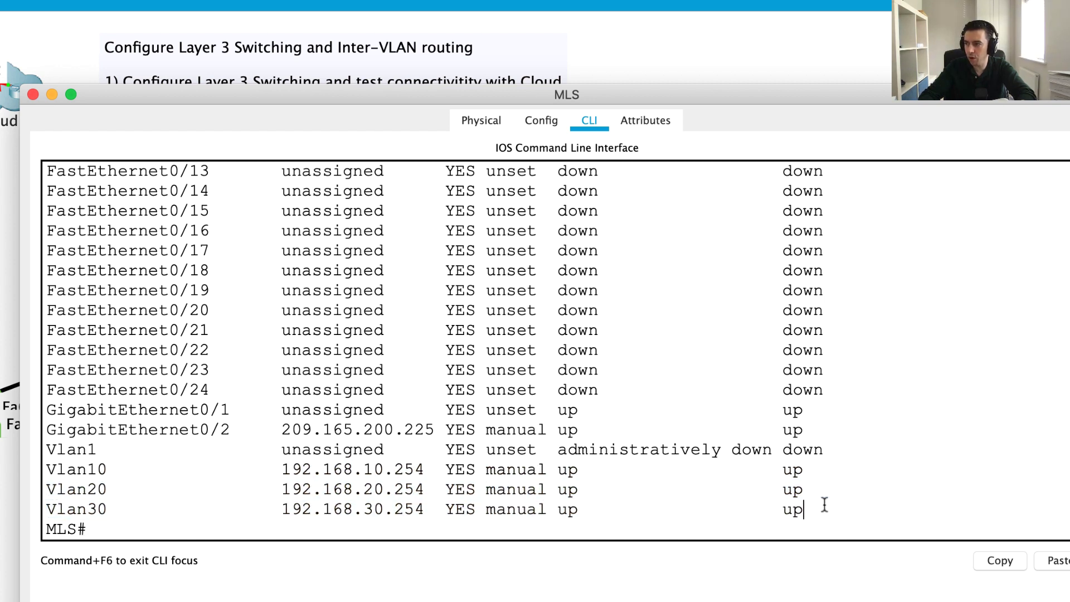
double_click(793, 470)
double_click(793, 489)
double_click(793, 509)
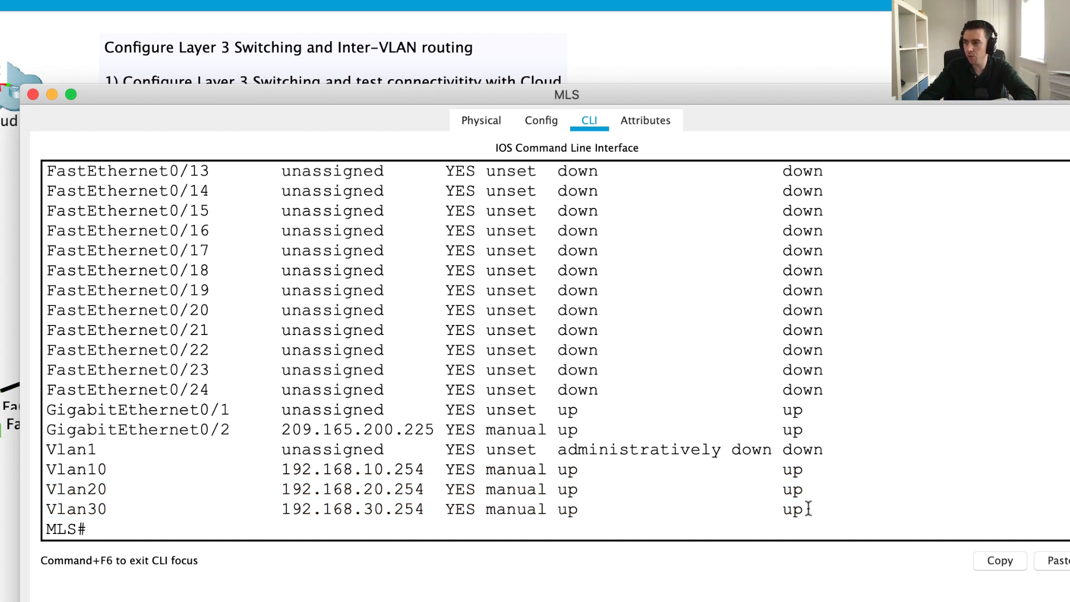
scroll(812, 460, up, 2)
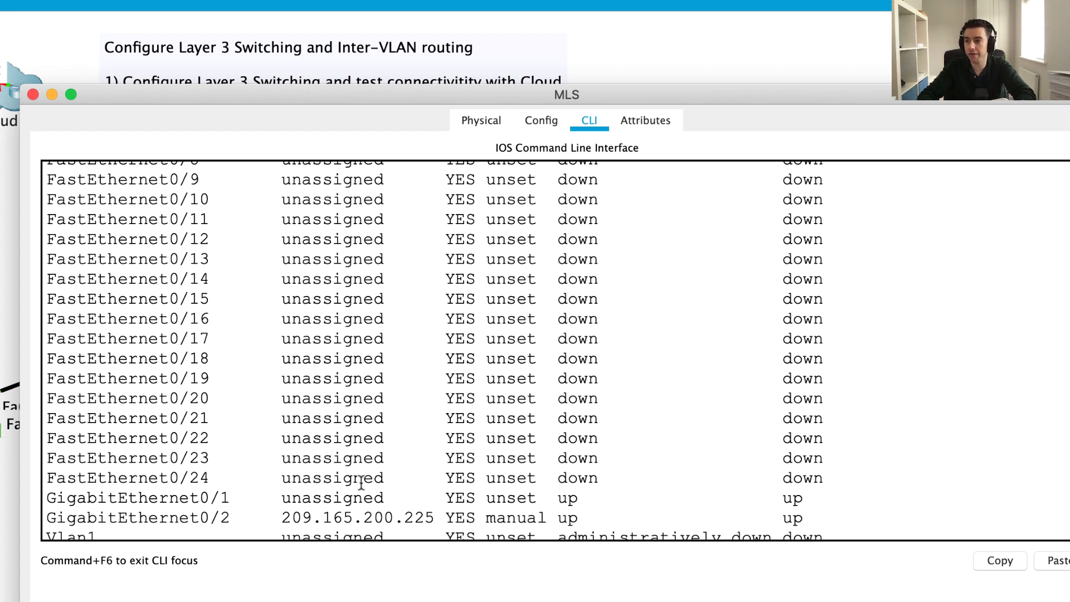
scroll(361, 483, down, 3)
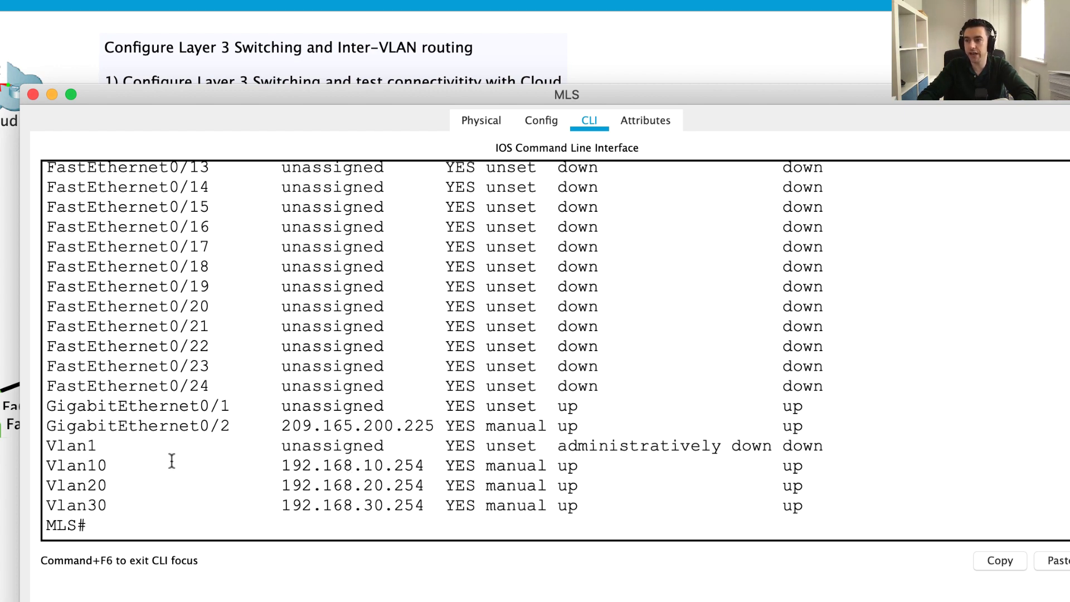
drag(765, 466, 840, 487)
click(781, 488)
drag(781, 503, 840, 503)
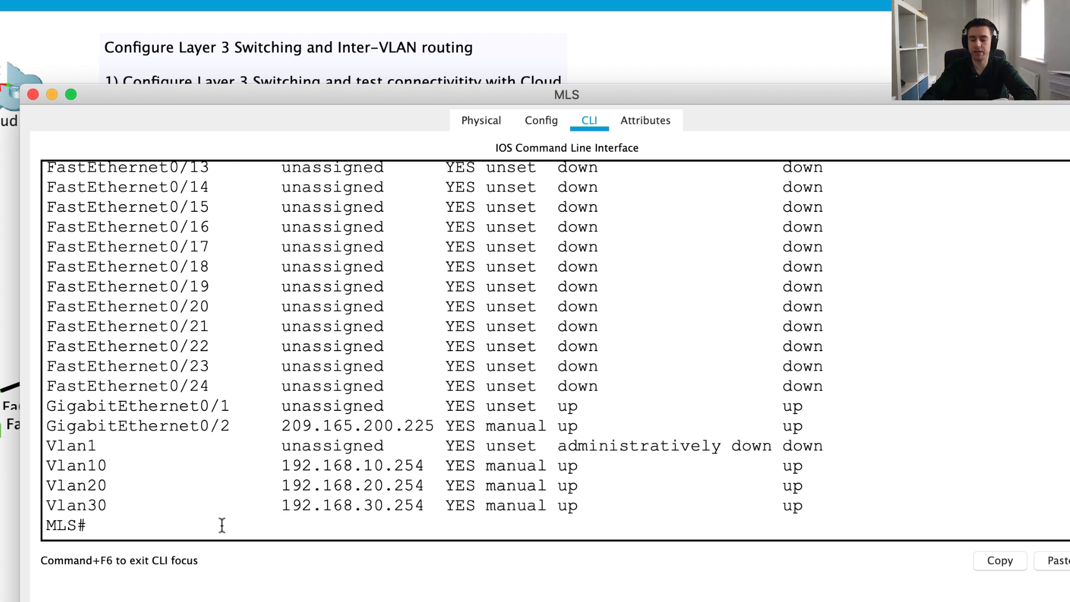
Enter global configuration mode with "conf t" and open interface g0/1 for configuration
key(Return)
key(Return)
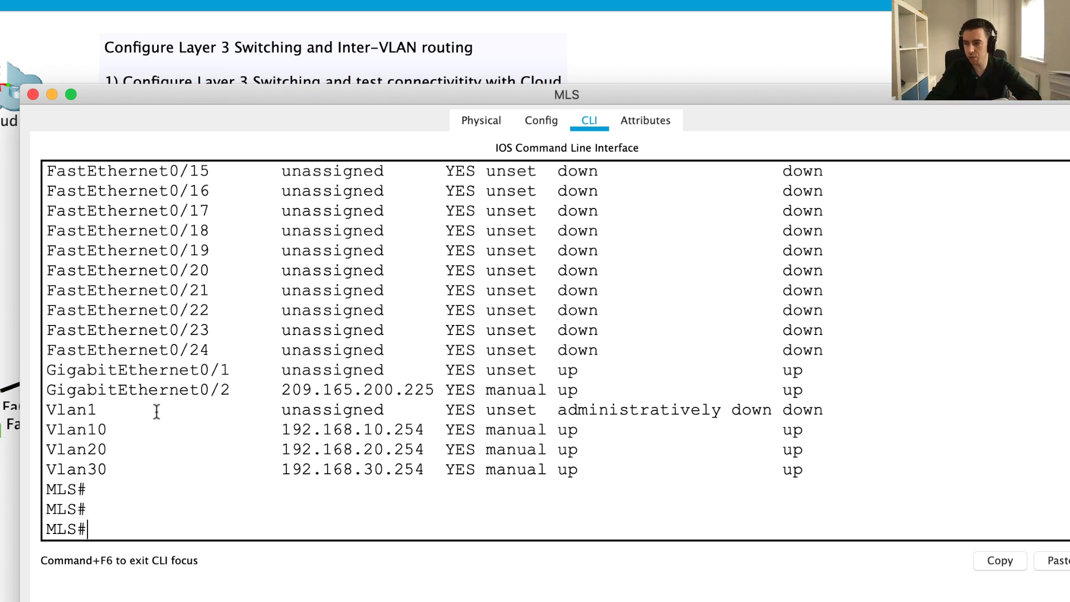
text(conf t)
key(Return)
text(int )
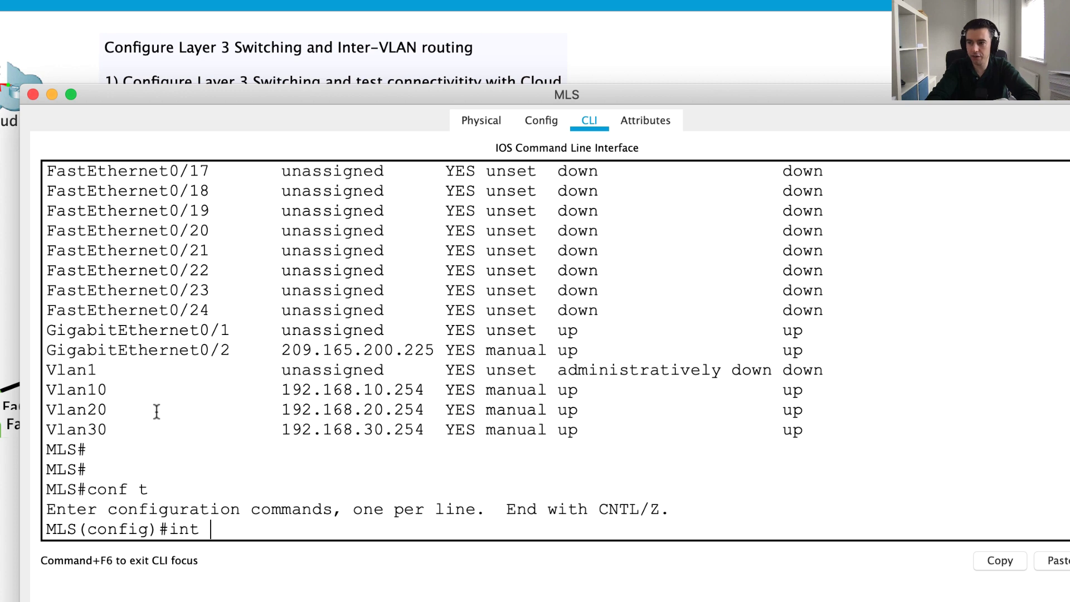
text(g0/)
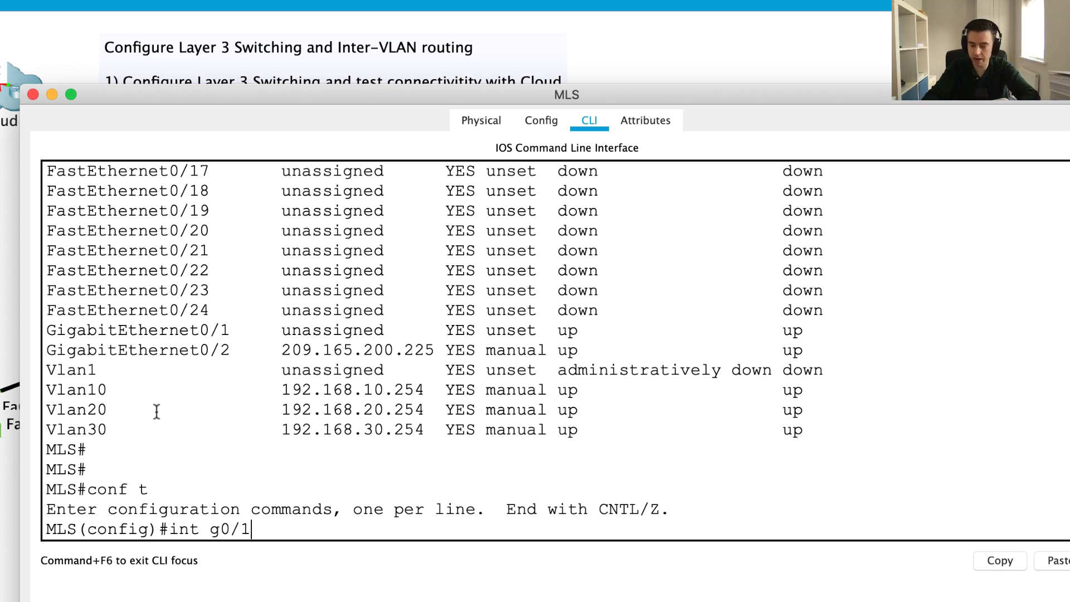
text(1)
key(Return)
Try to set the native VLAN on g0/1 with "switchport trunk native 99"
text(swit)
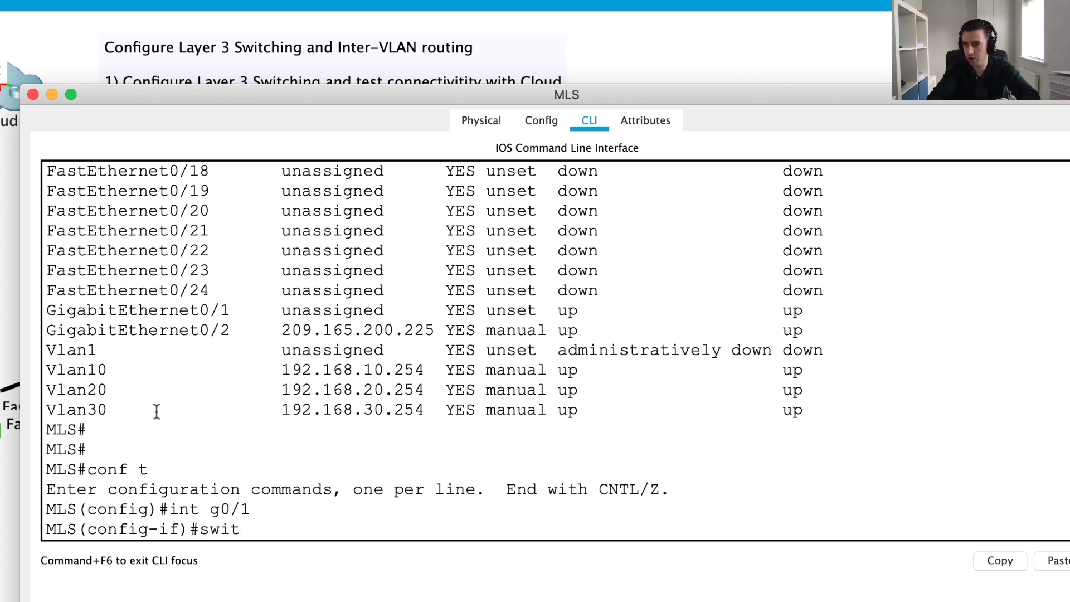
key(Tab)
text(trunk nati)
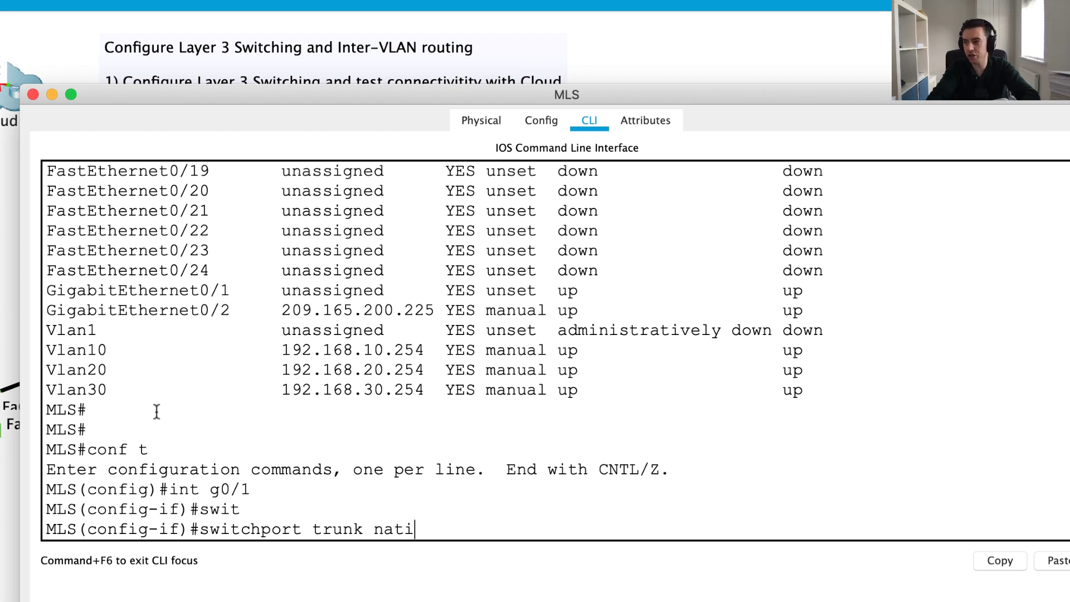
key(Tab)
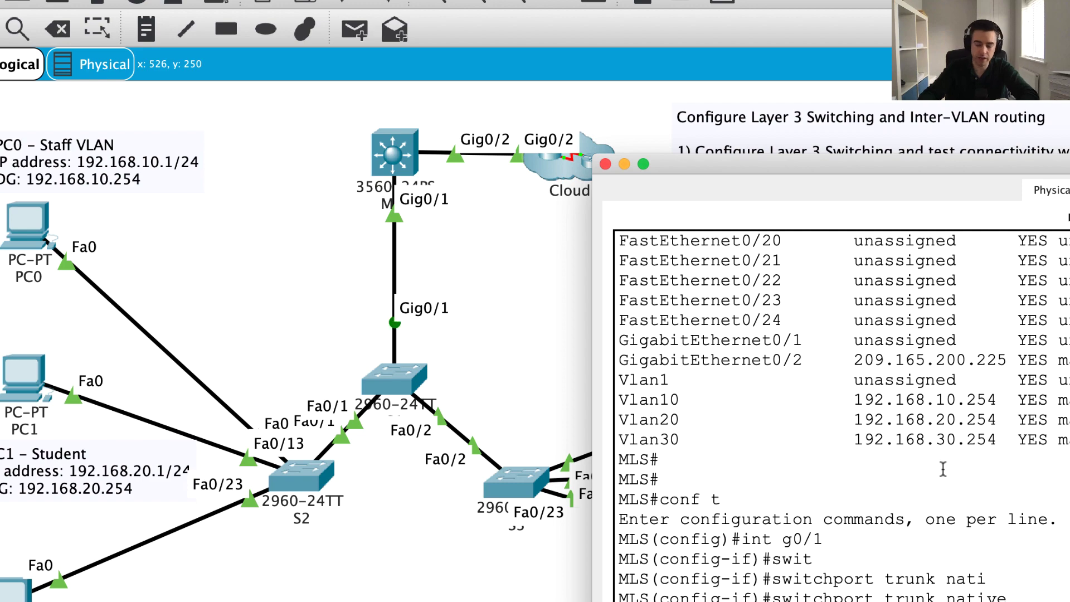
text(99)
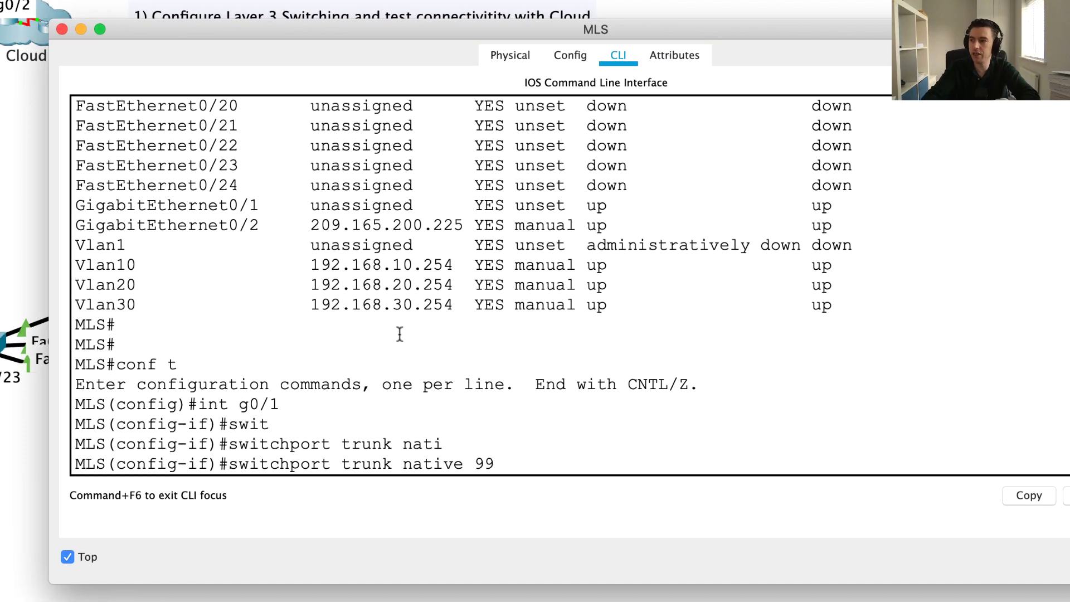
key(Return)
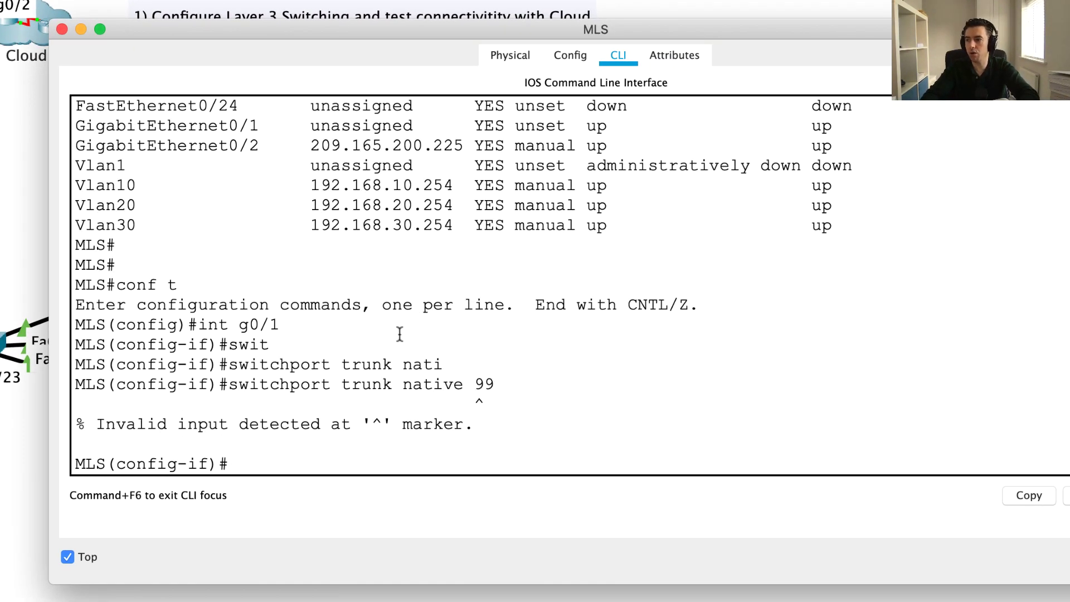
Look up the native VLAN command's syntax and apply "switchport trunk native vlan 99" to g0/1
key(Up)
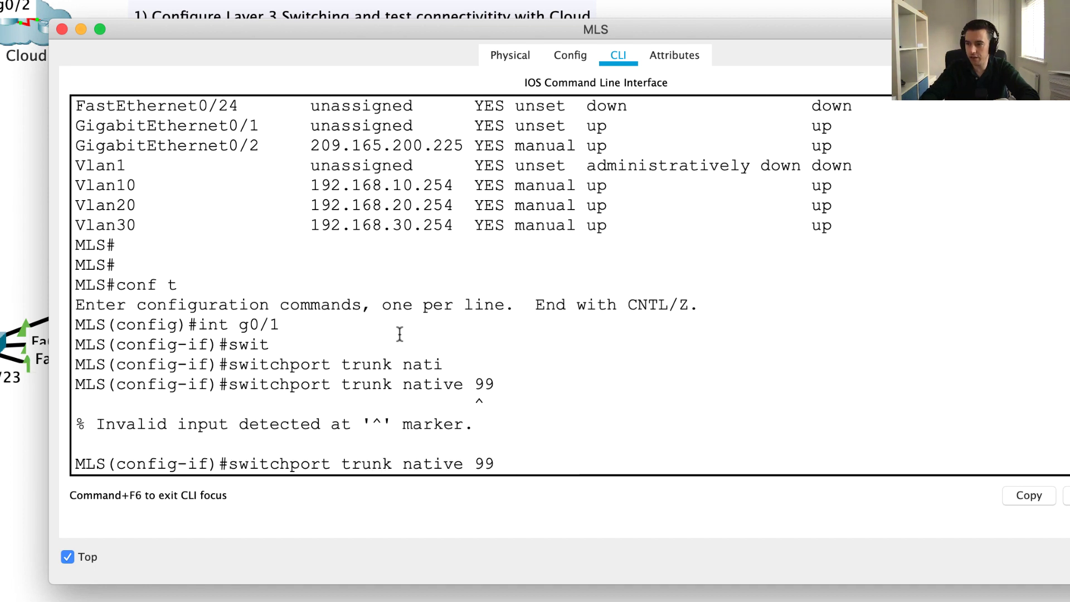
key(BackSpace)
key(BackSpace)
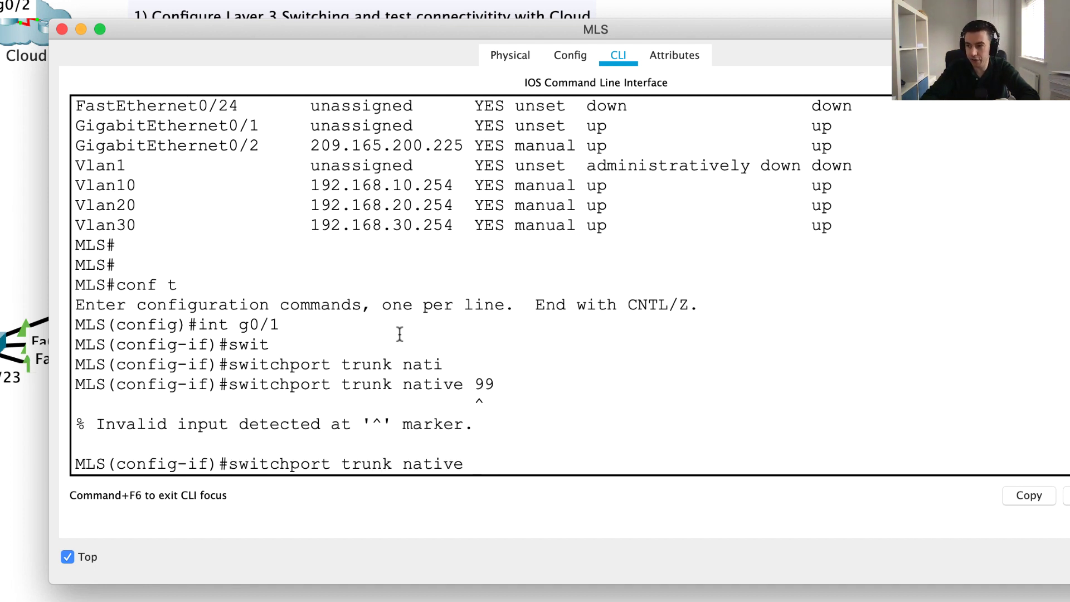
text(?)
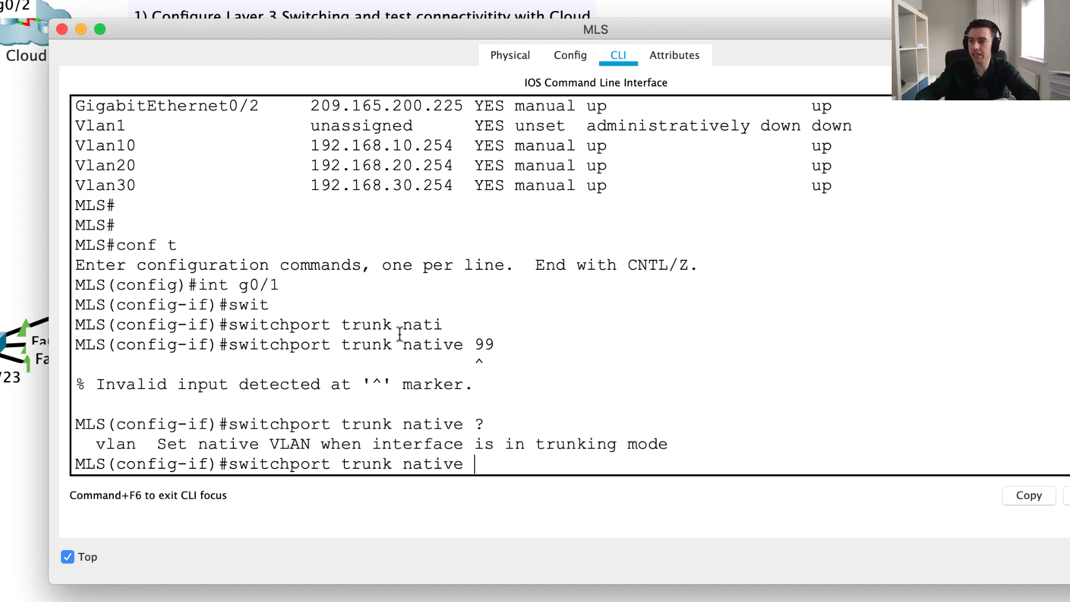
text(vlan)
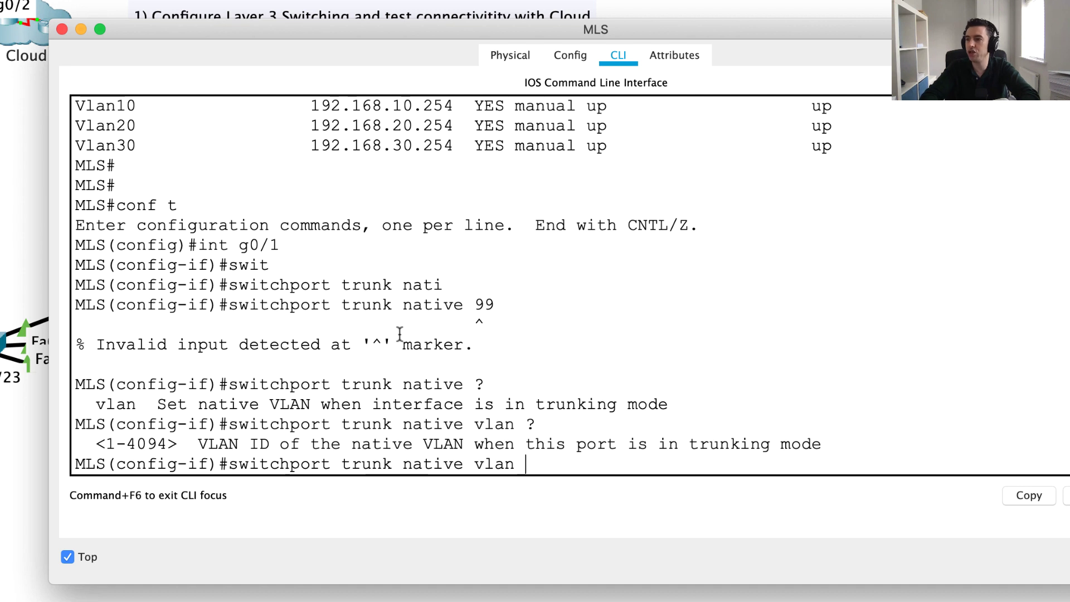
text(99)
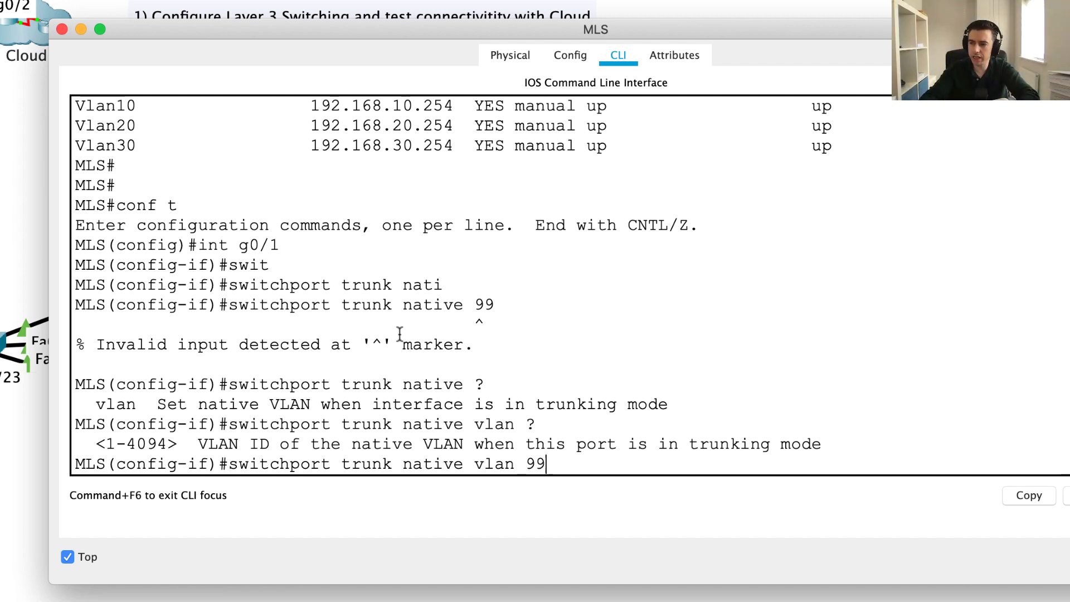
key(Return)
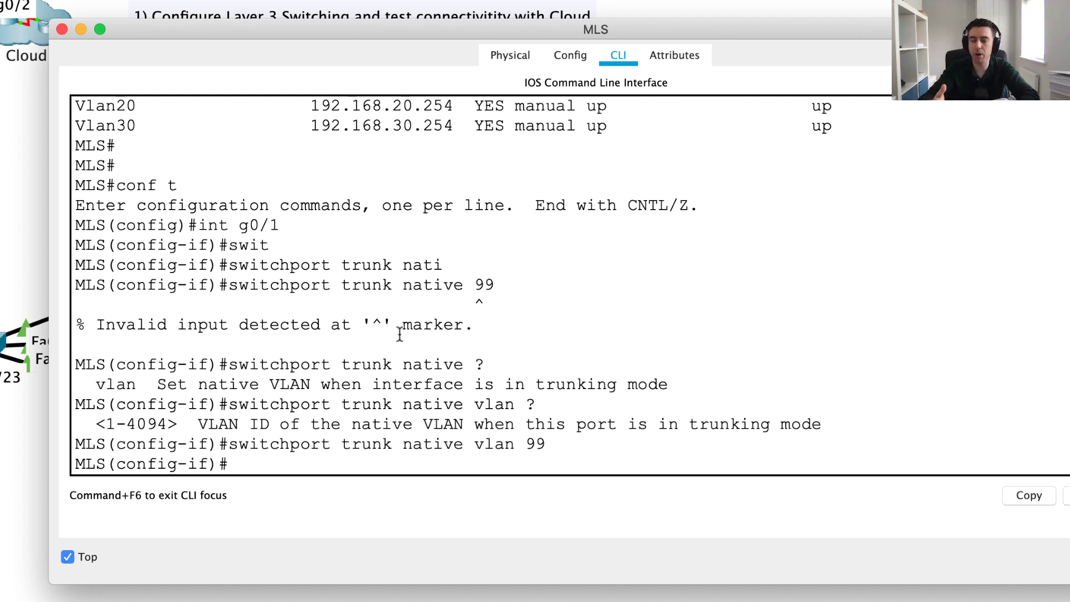
Set the trunk encapsulation on the MLS interface g0/1 with "switchport trunk encapsulation dot1q"
text(swit)
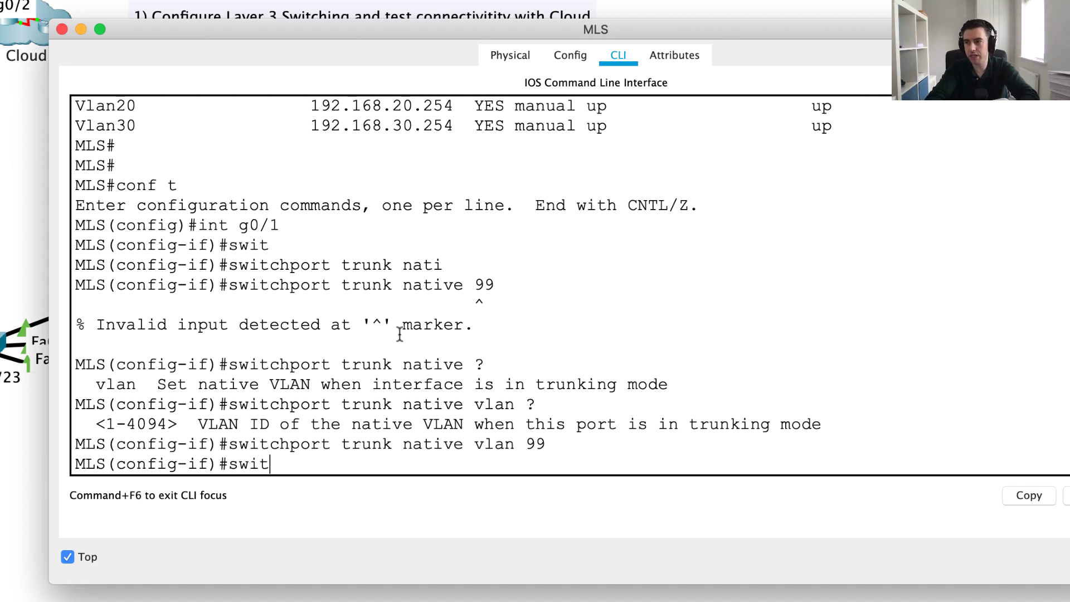
key(Tab)
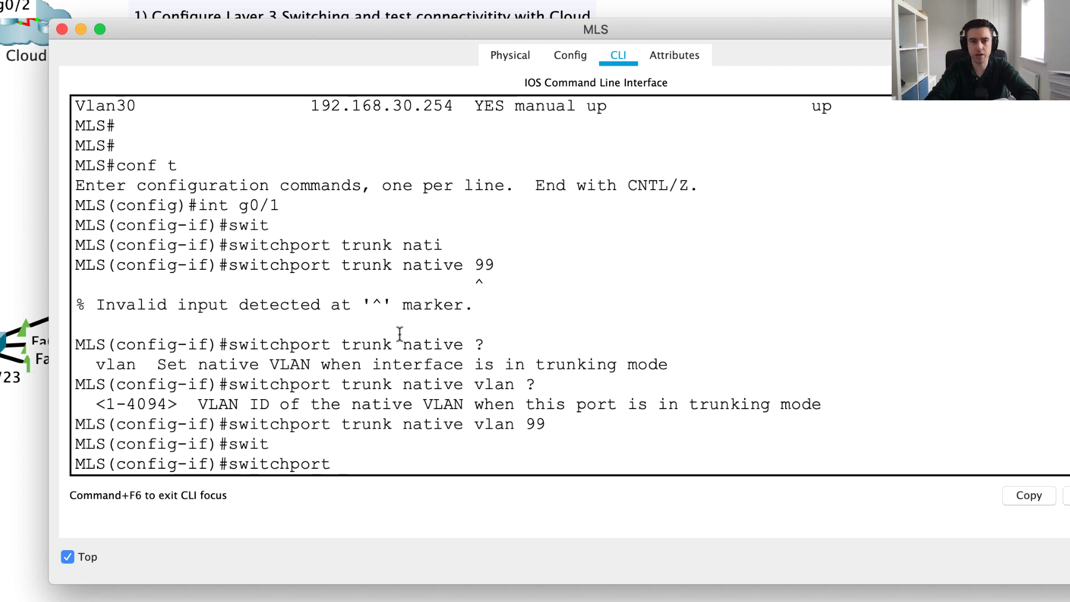
text(tr)
key(Tab)
text(en)
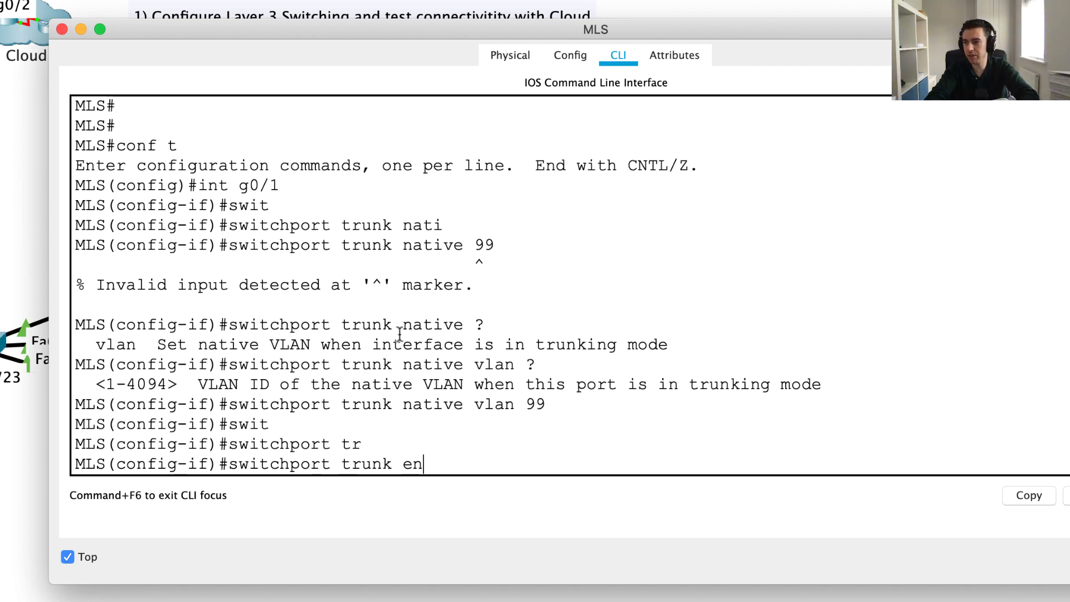
key(Tab)
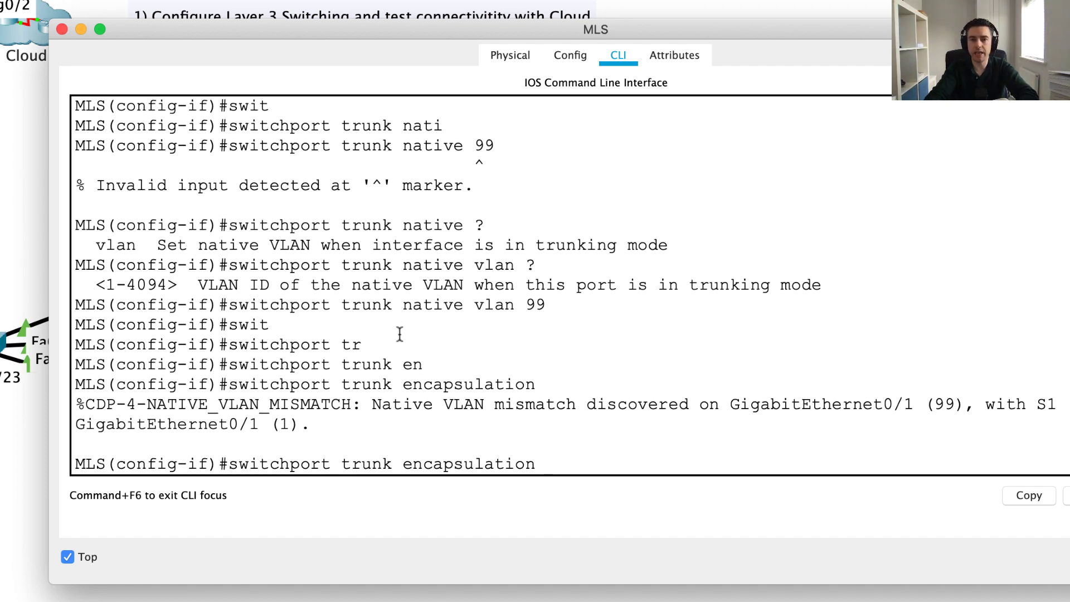
text(dot)
key(Tab)
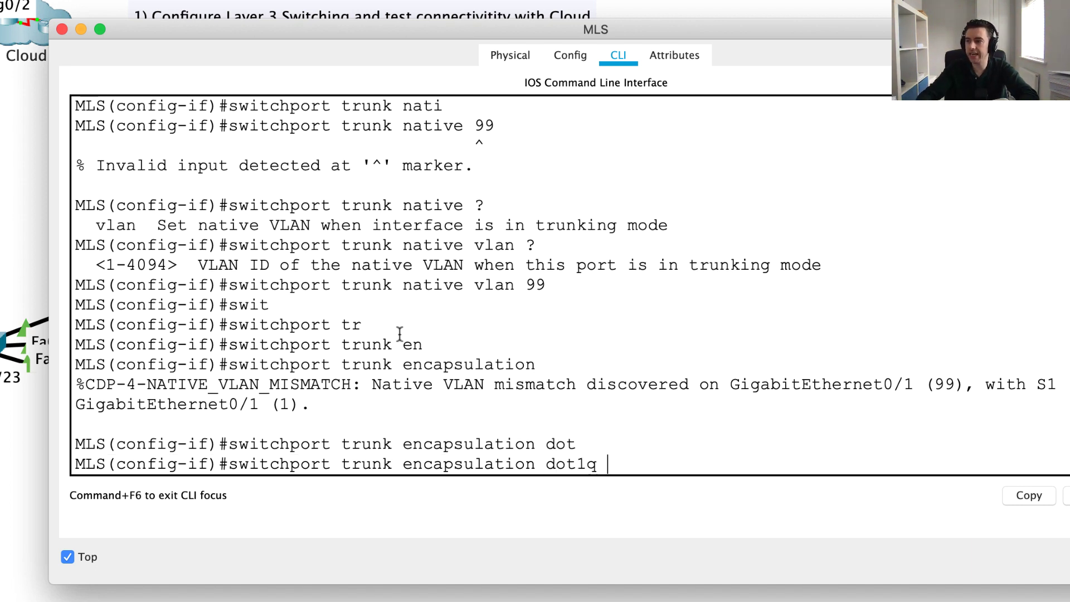
triple_click(507, 460)
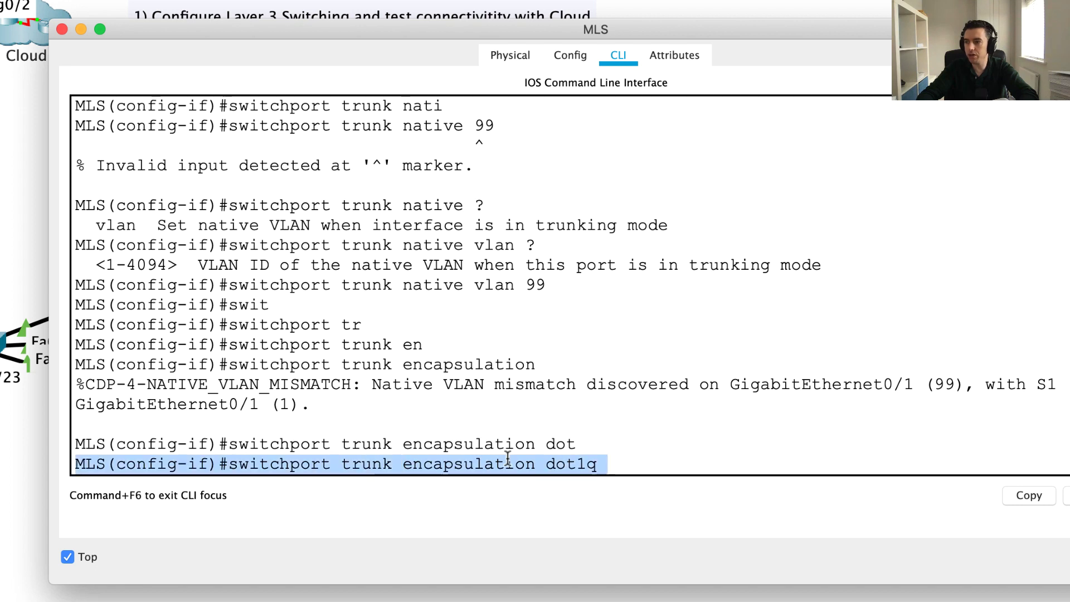
click(580, 462)
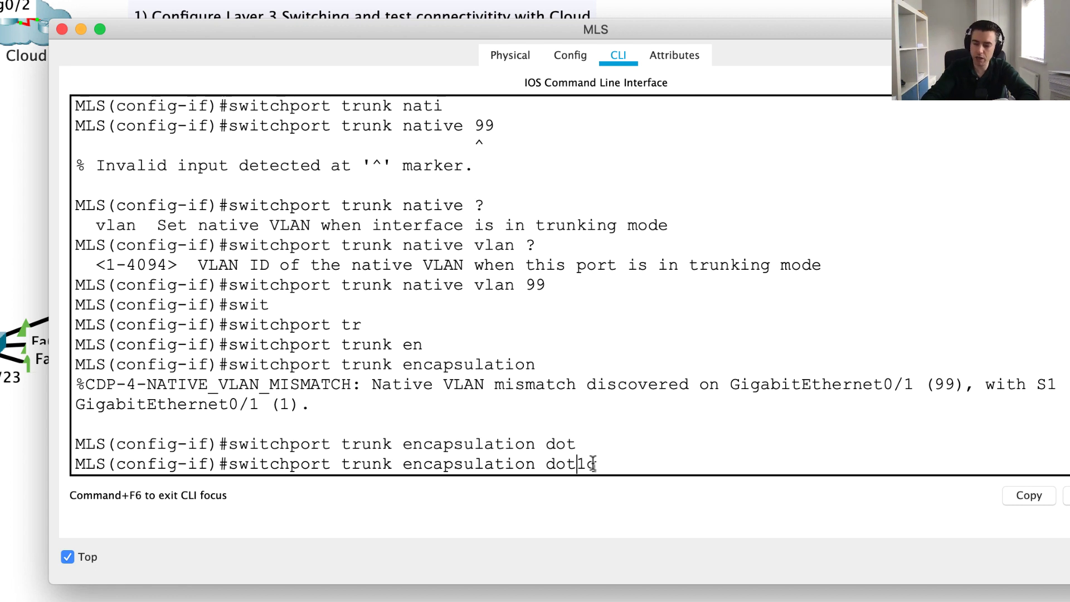
key(Return)
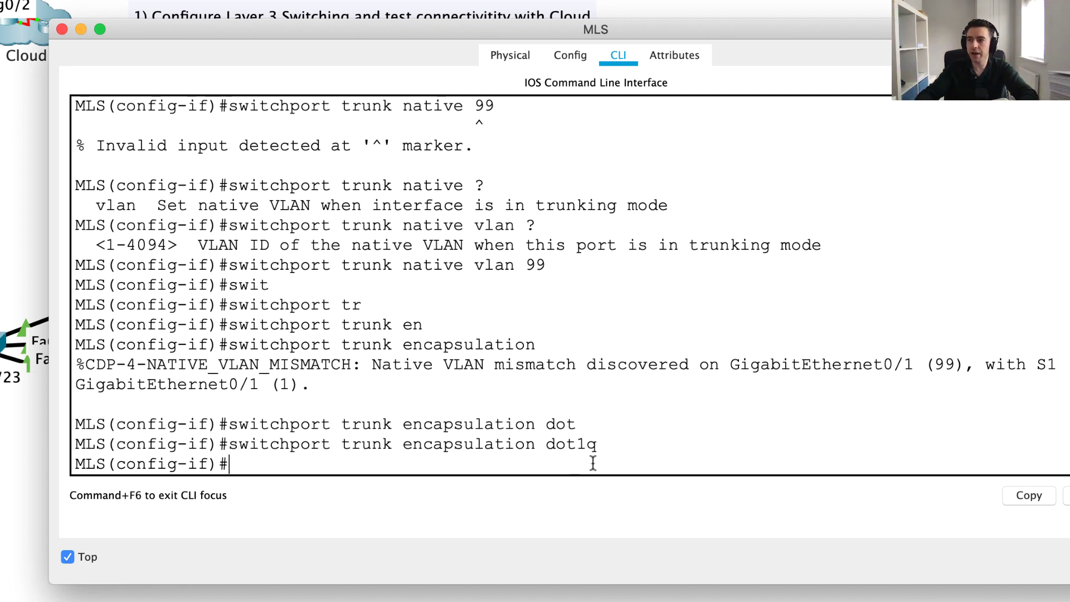
Examine the native VLAN mismatch log entry for GigabitEthernet0/1 in the MLS console
mouse_move(311, 385)
mouse_down()
mouse_move(63, 367)
mouse_move(274, 369)
mouse_move(277, 383)
mouse_move(318, 383)
mouse_up()
click(112, 367)
click(318, 384)
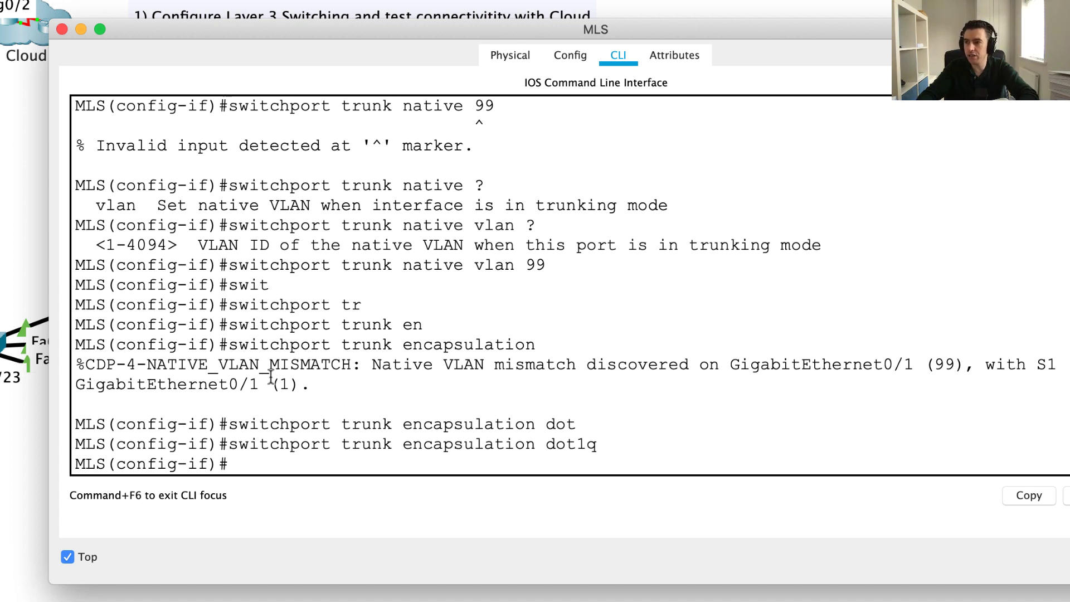
mouse_move(308, 385)
mouse_down()
mouse_move(241, 383)
mouse_move(310, 385)
mouse_up()
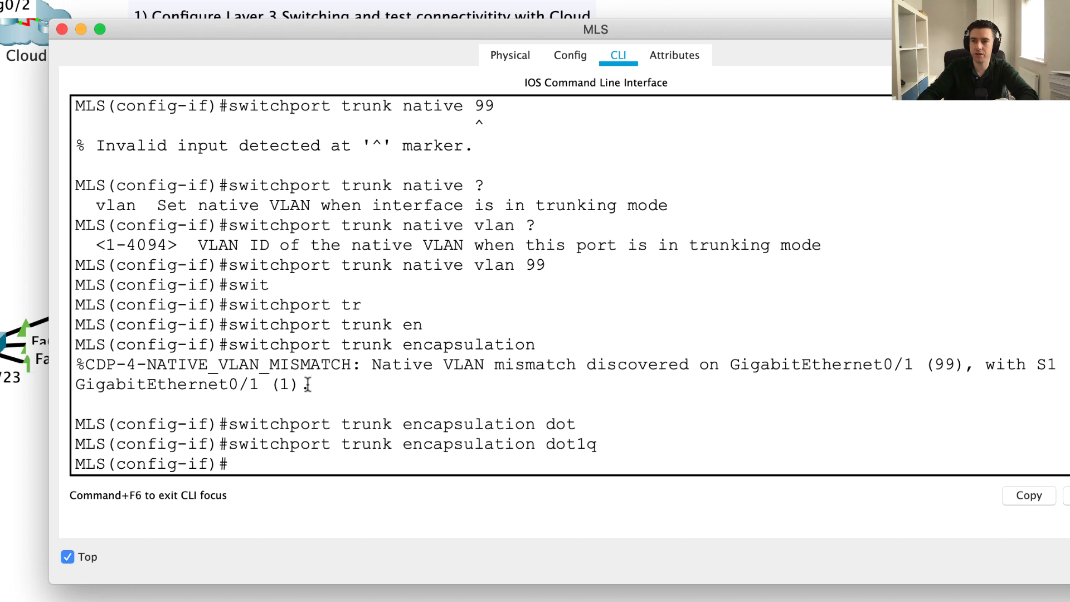
Close the MLS window, open switch S1's command line and widen its window to read the latest log entries
click(62, 29)
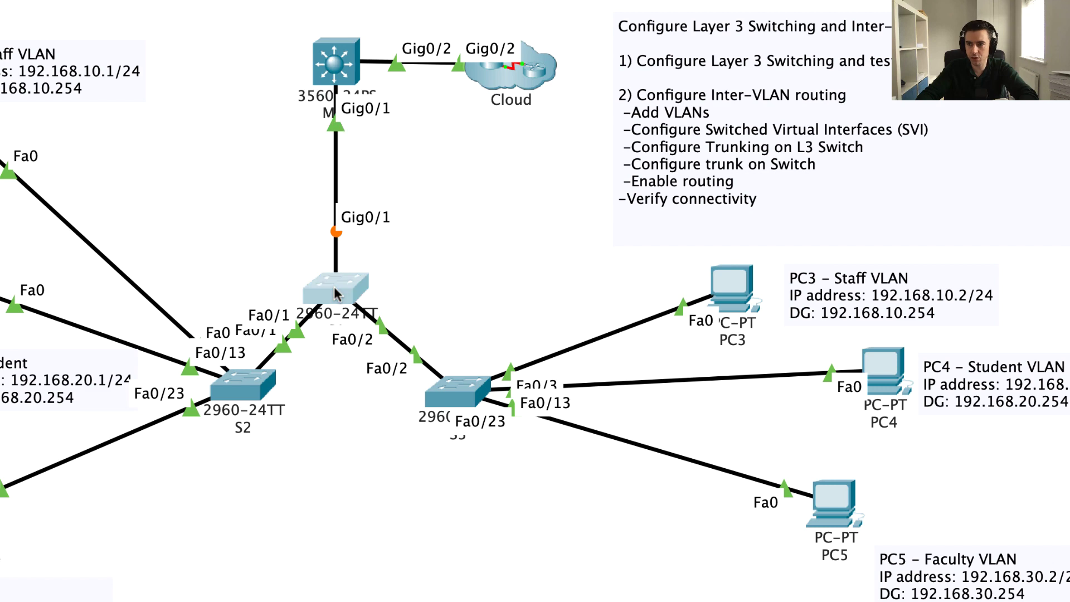
click(337, 294)
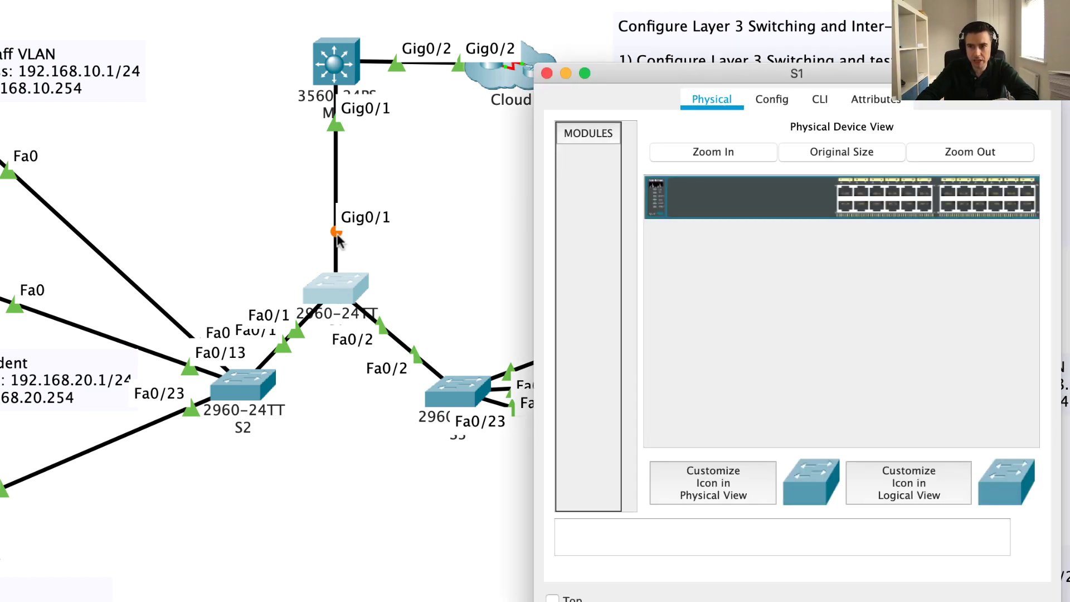
click(820, 100)
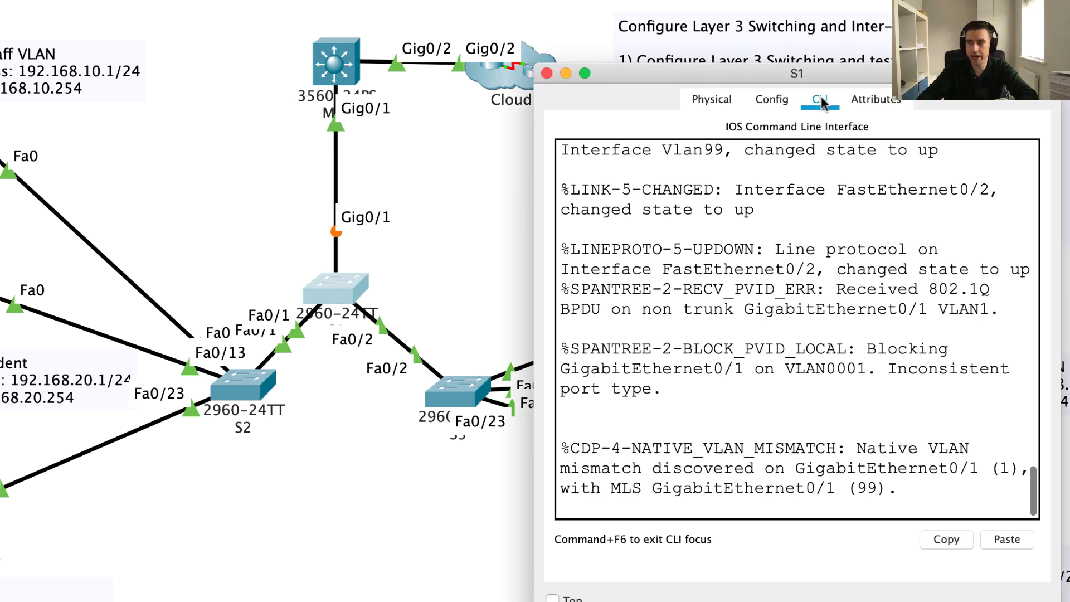
drag(1063, 398, 1069, 398)
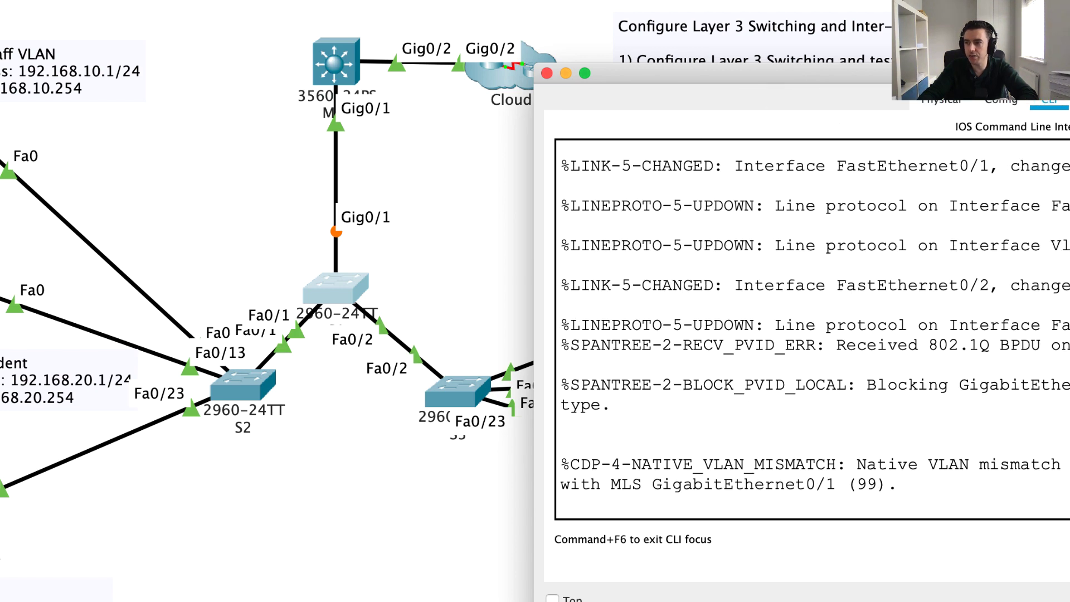
drag(917, 492, 552, 449)
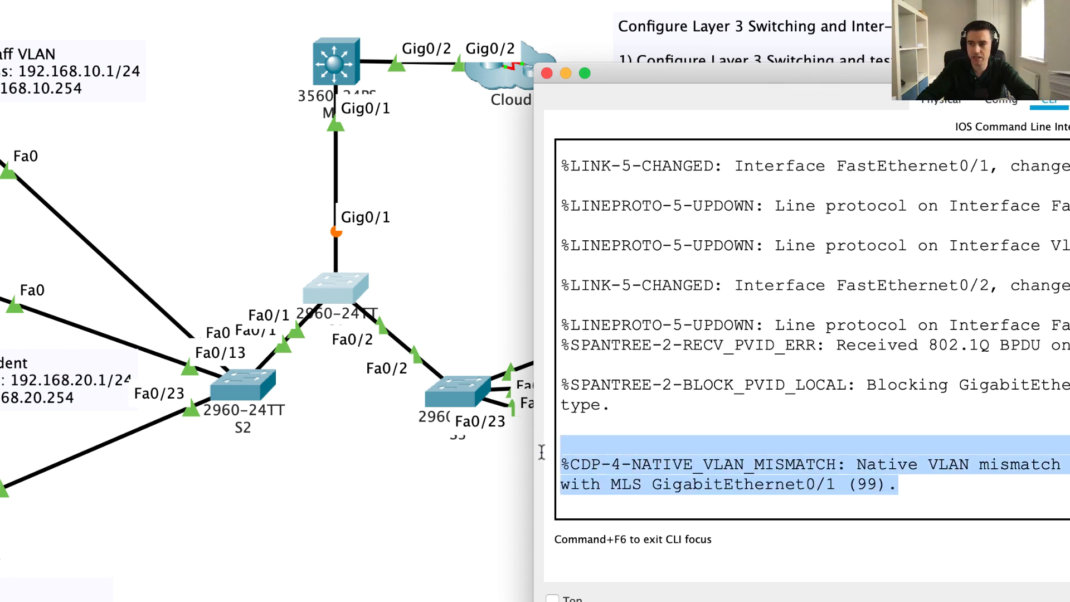
click(664, 464)
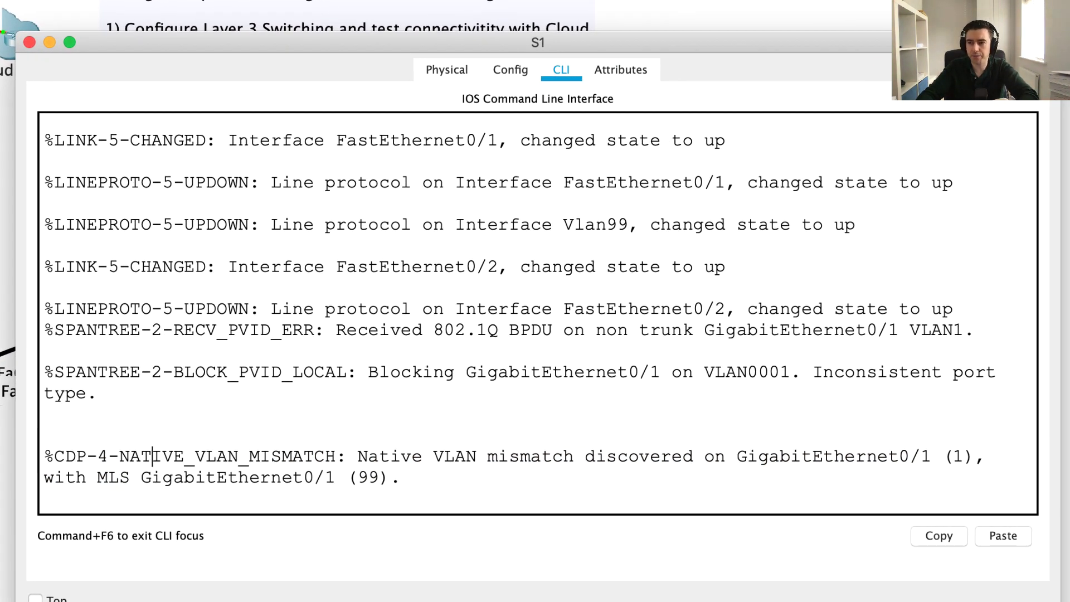
Enter global configuration mode on S1 with "en" and "conf t", and open interface g0/1 for configuration
key(Return)
key(Return)
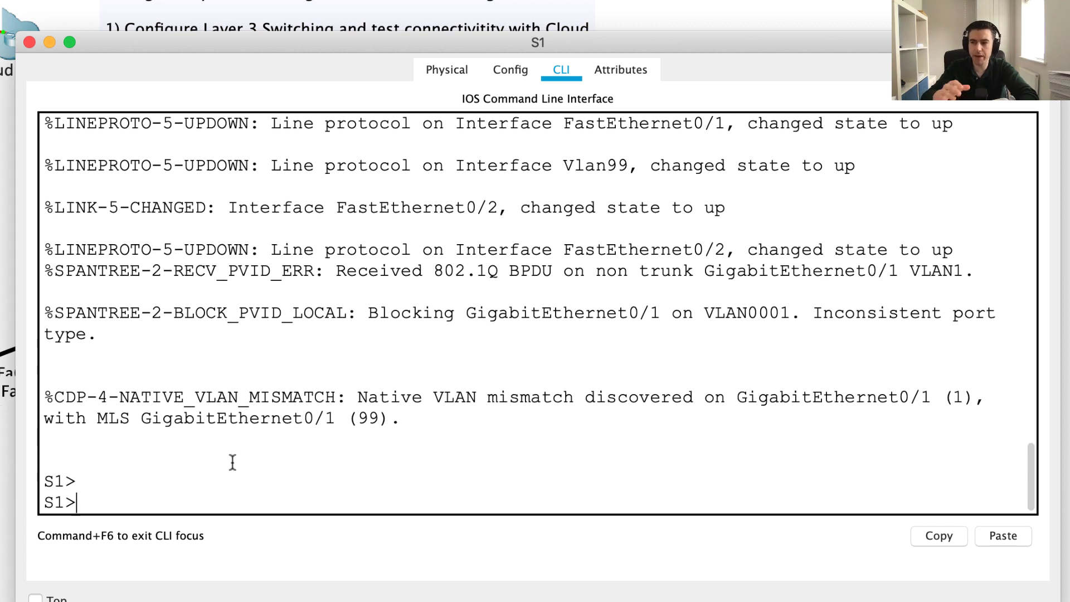
text(en)
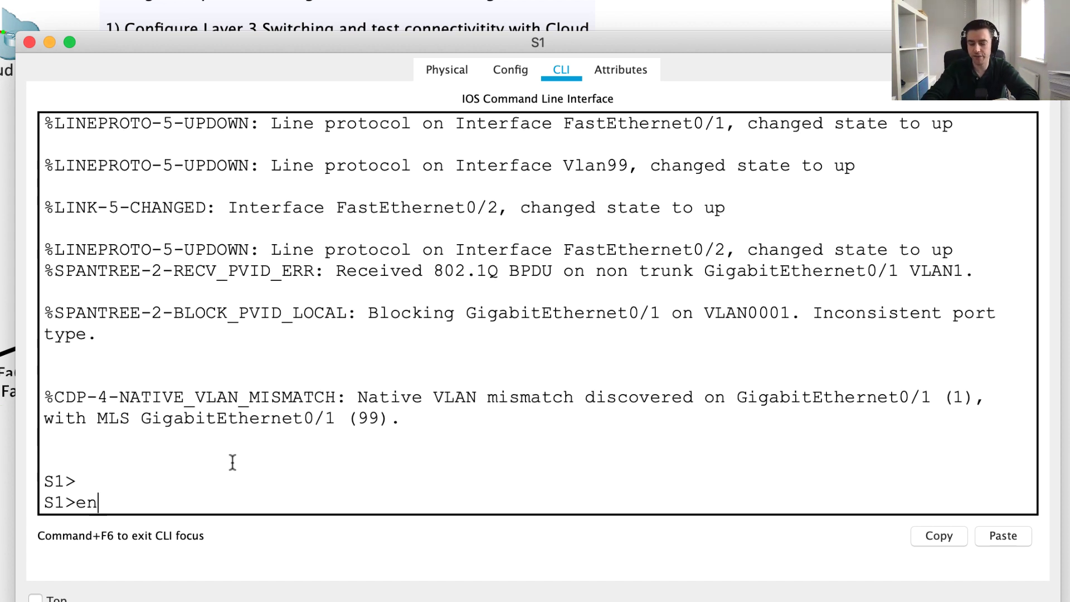
key(Return)
text(conf t)
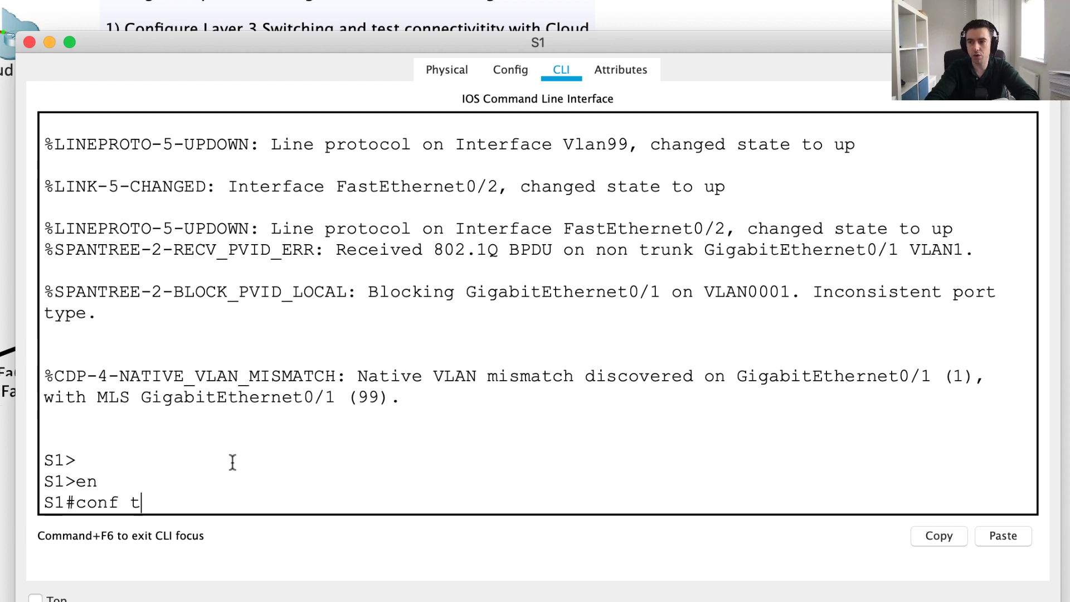
key(Return)
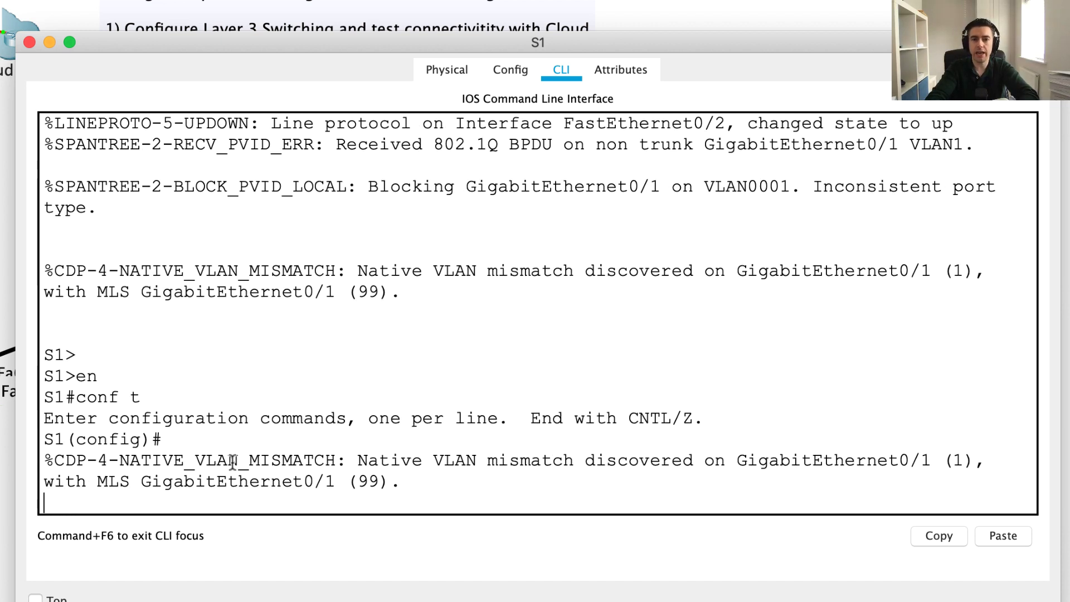
text(int)
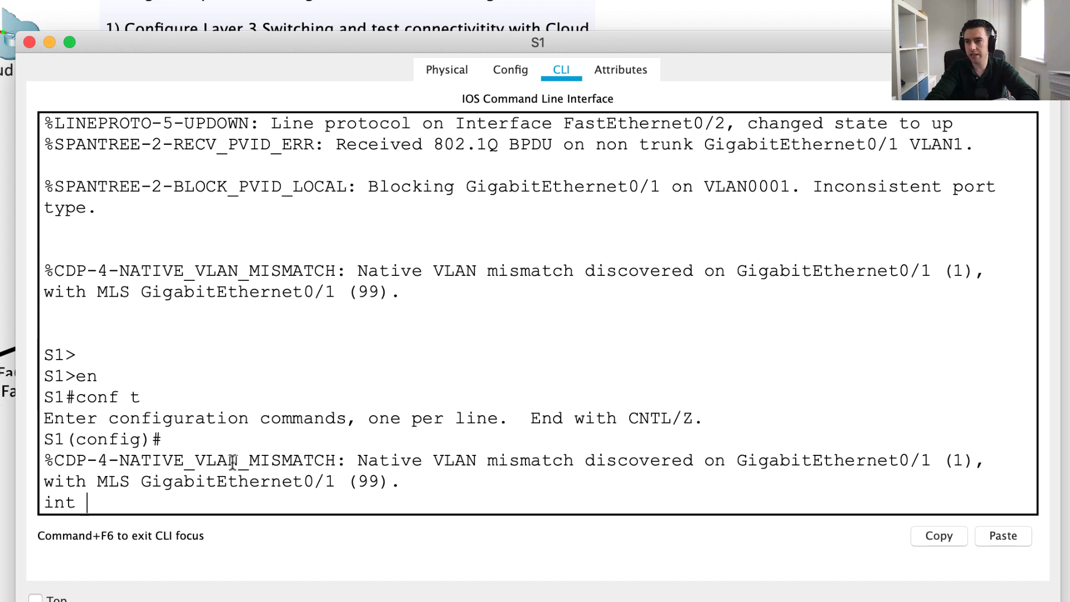
text( g)
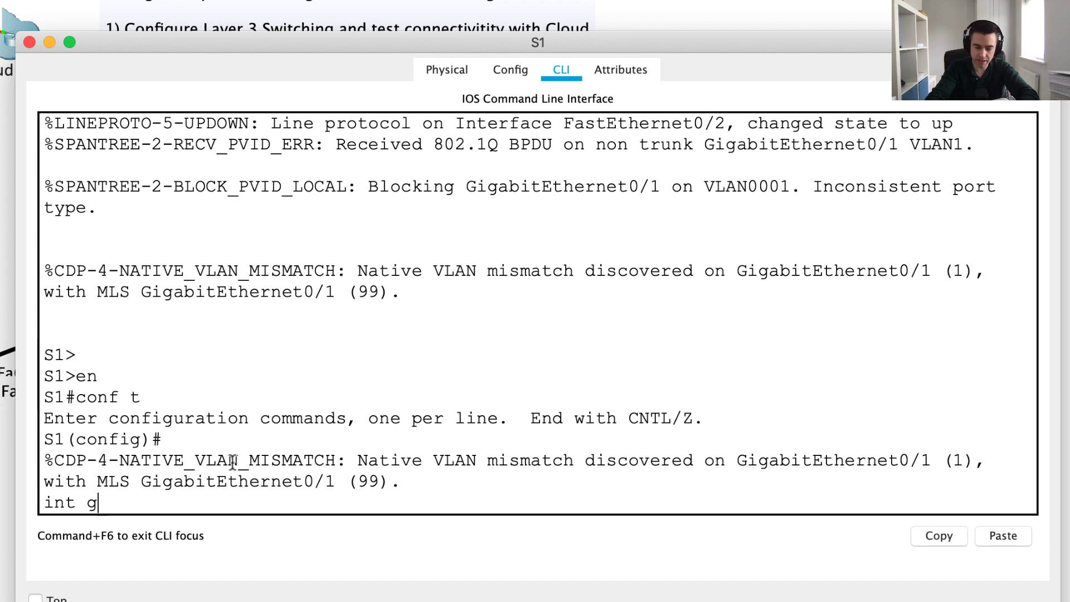
text(0/1)
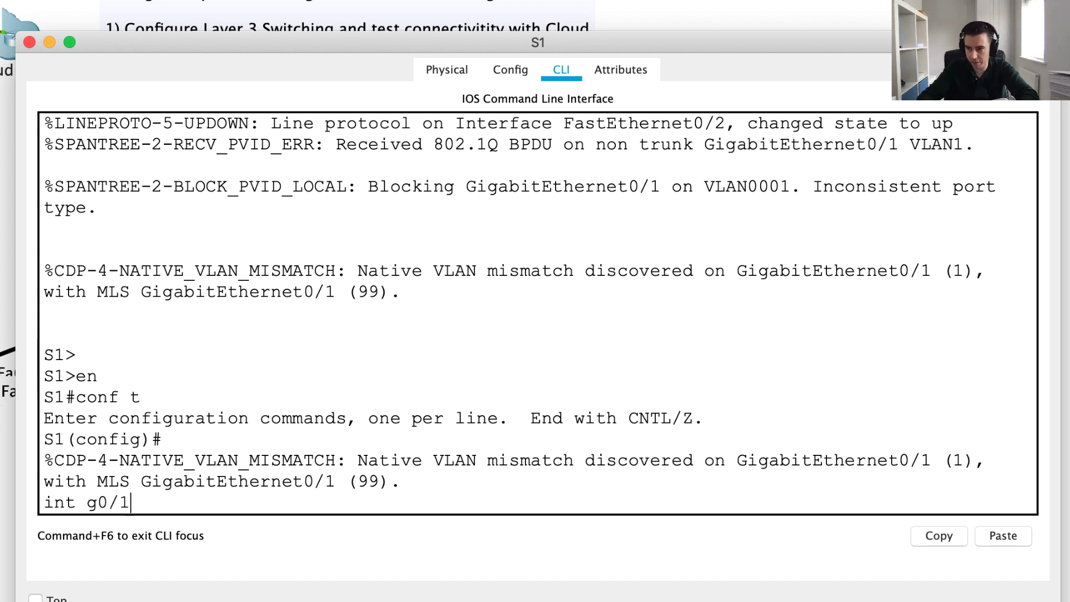
key(Return)
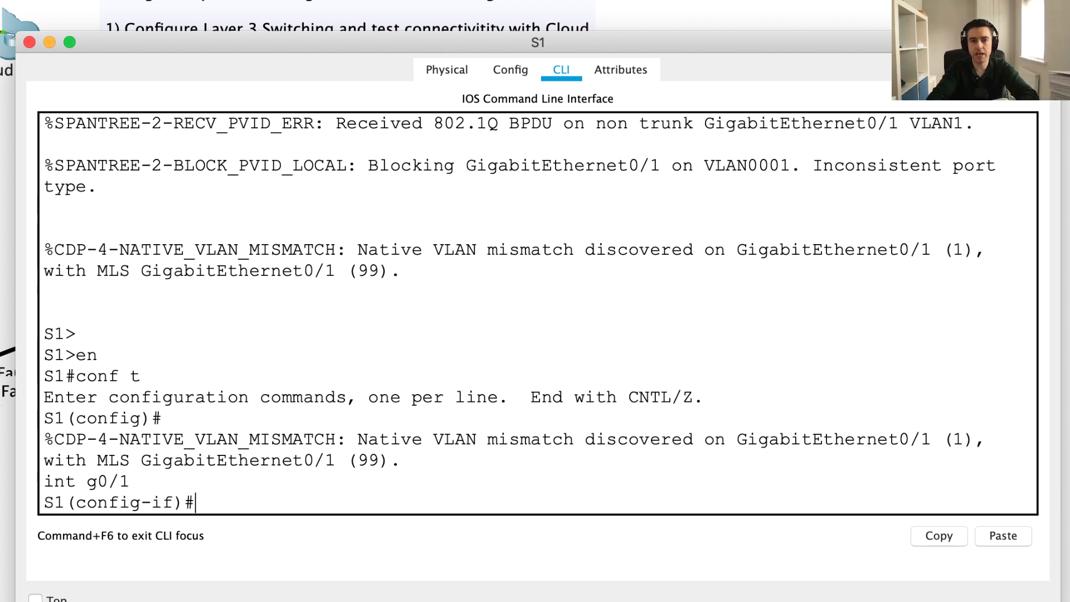
Make S1's g0/1 a trunk port with "switchport mode trunk" and bring up a fresh prompt
text(swit)
key(Tab)
text(mod)
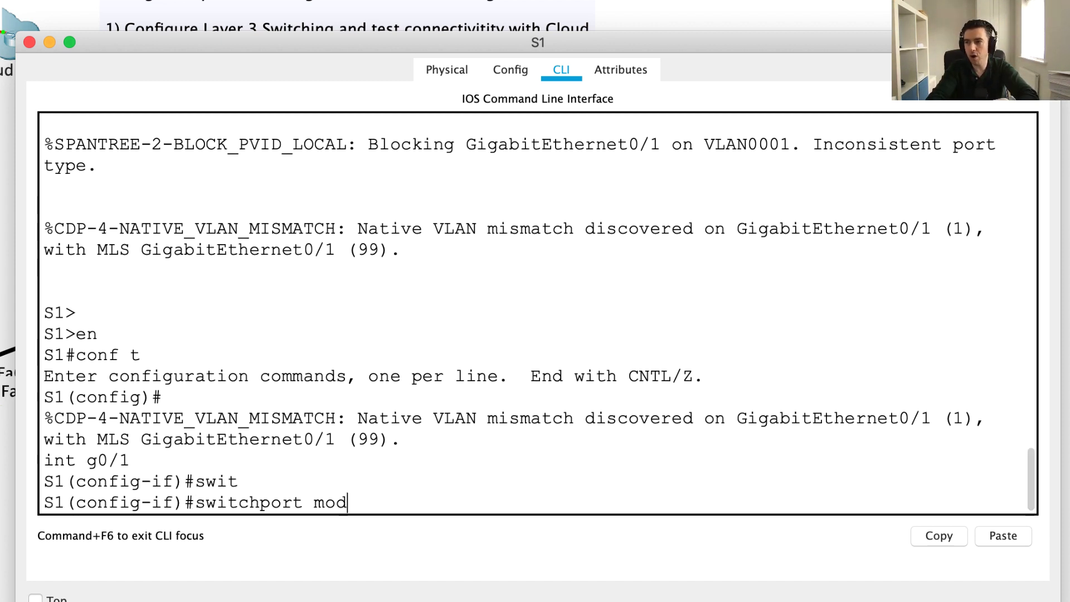
text(e trunk)
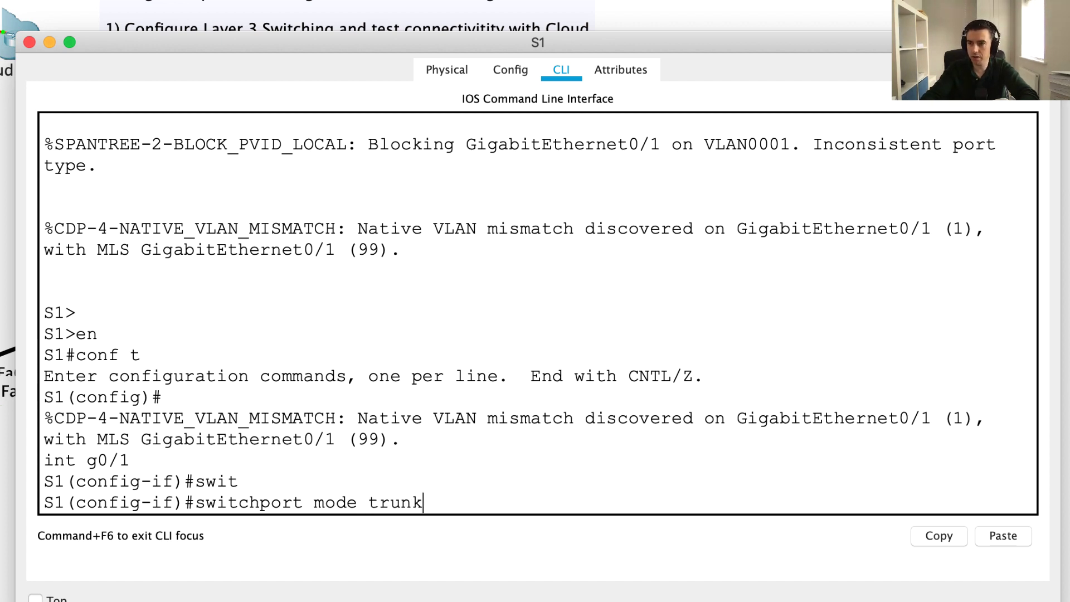
key(Return)
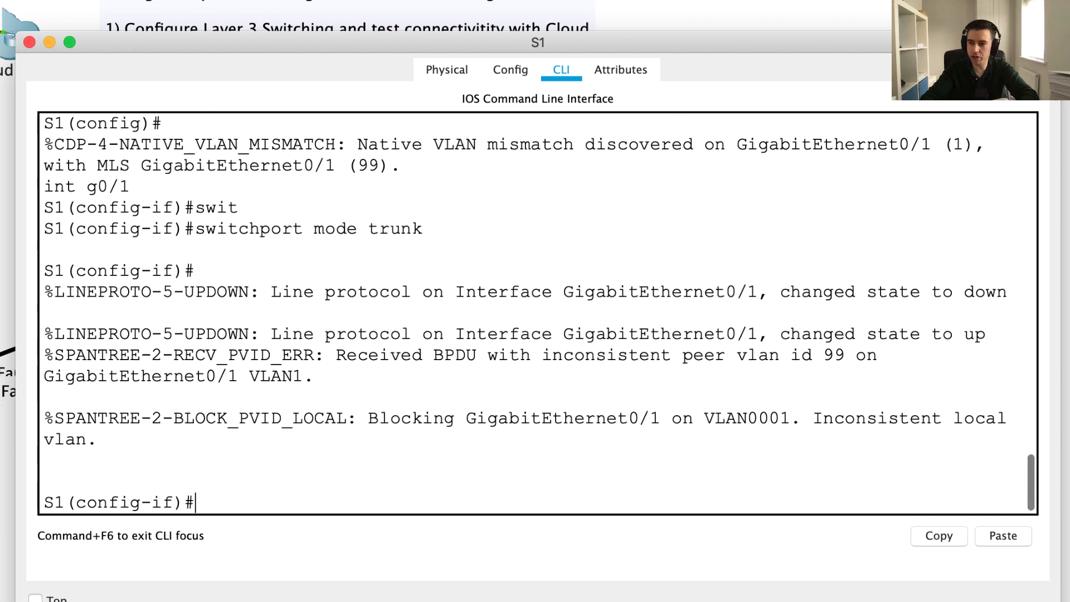
key(Return)
key(Return)
key(Return)
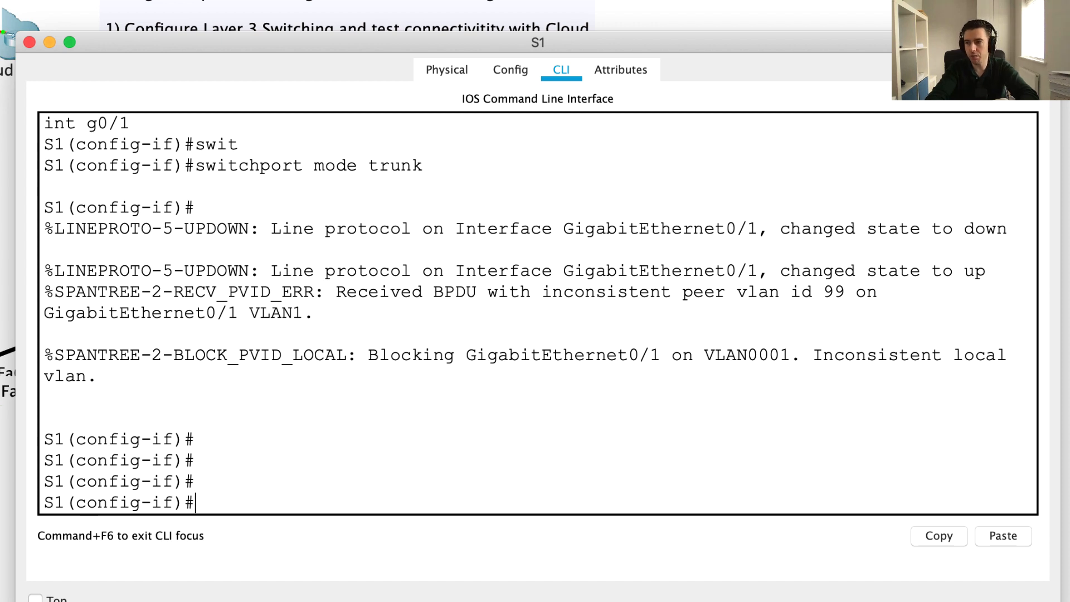
Set the native VLAN on S1's g0/1 with "switchport trunk native vlan 99"
text(swit)
key(Tab)
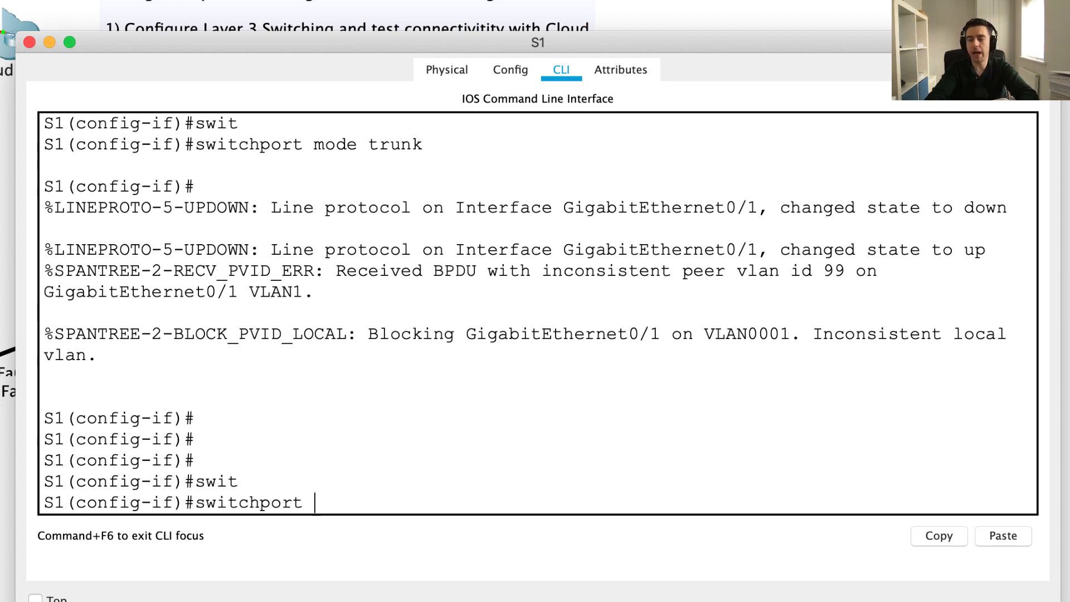
text(tr)
key(Tab)
text(na)
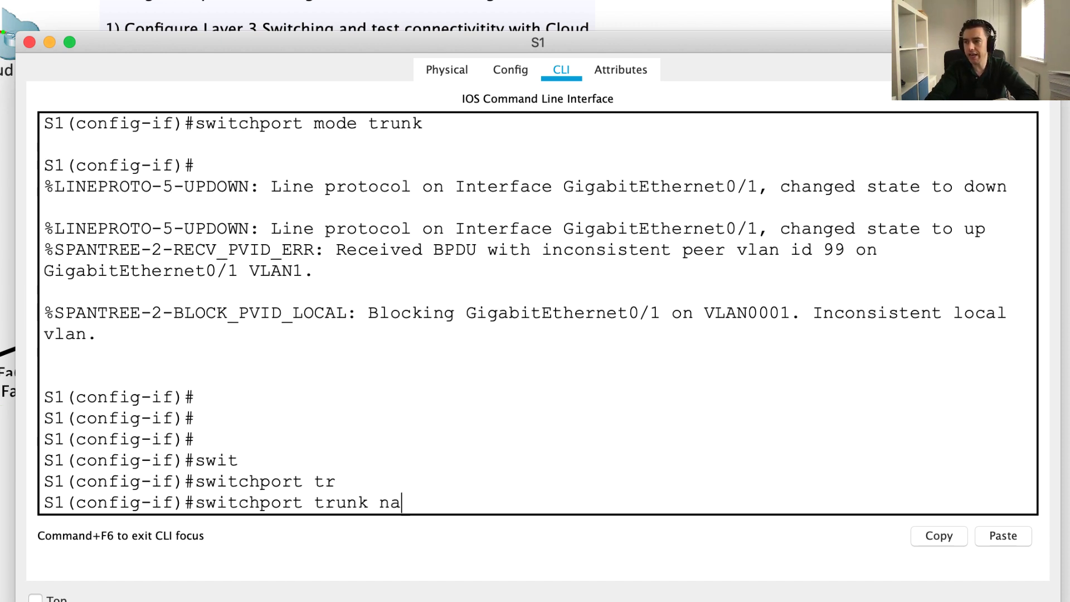
key(Tab)
text(v)
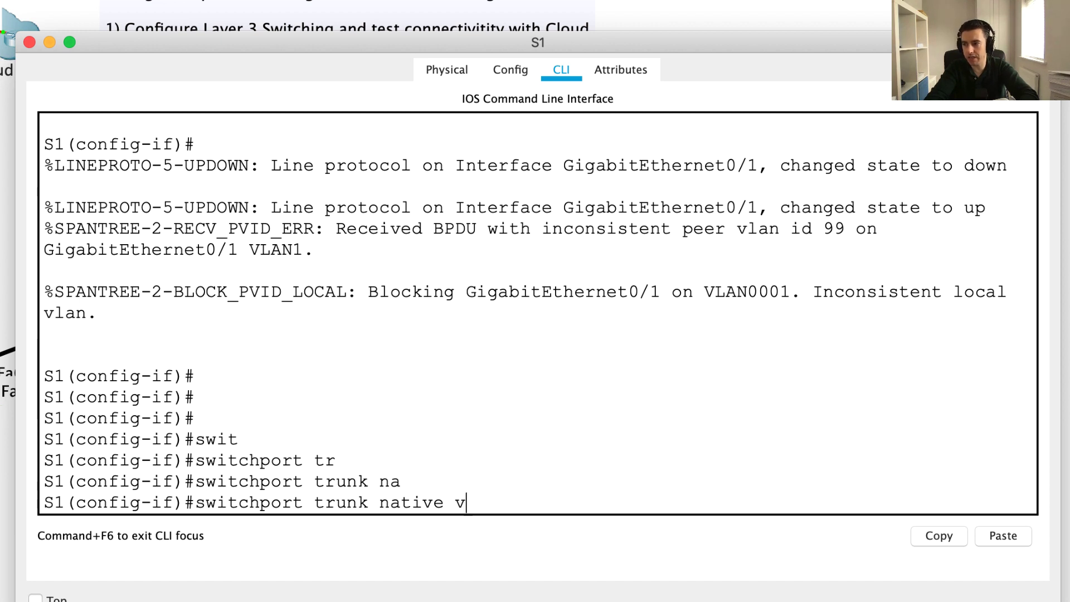
key(Tab)
text(9)
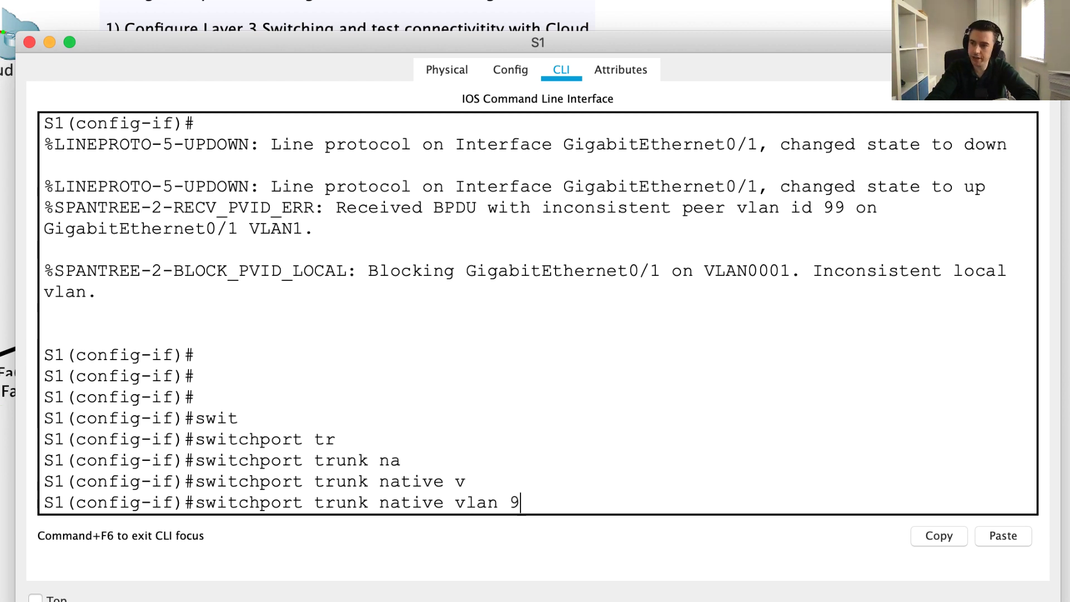
text(9)
key(Return)
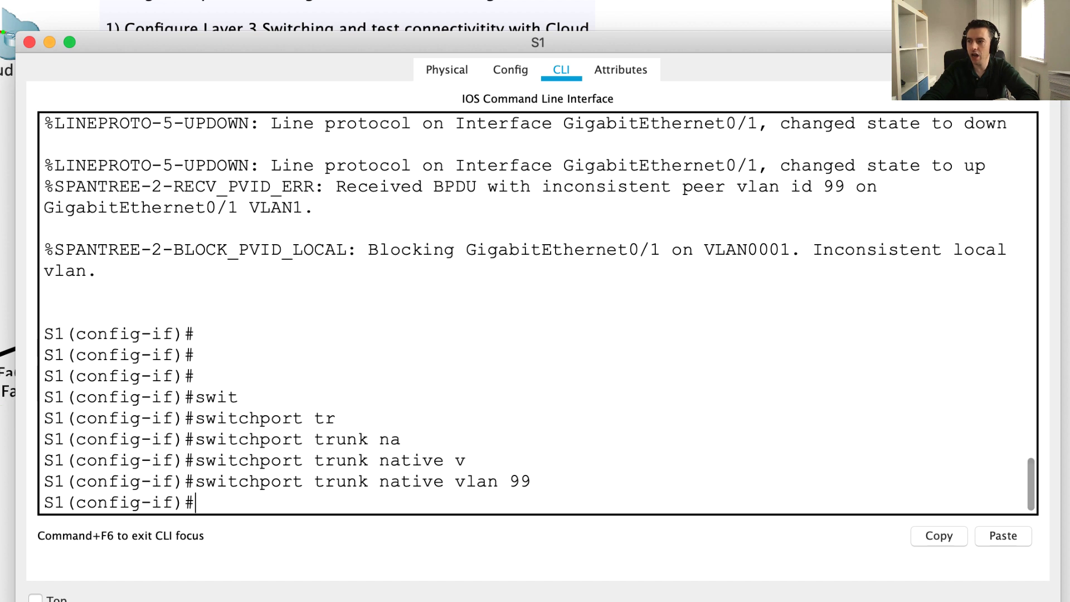
key(Return)
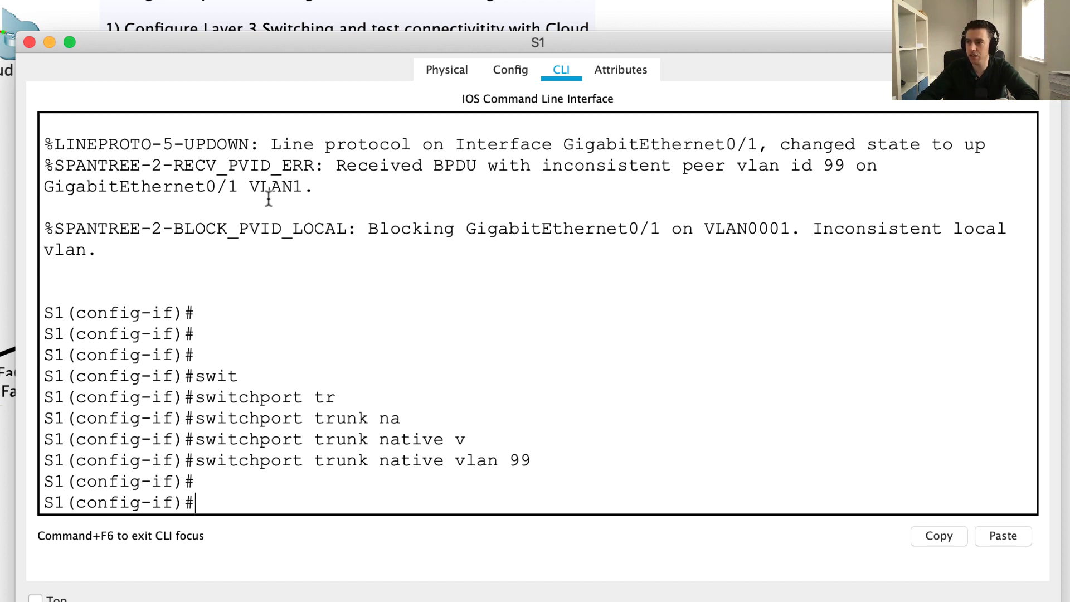
Move the S1 console window aside to view the MLS–S1 link and the task list in the topology
click(284, 249)
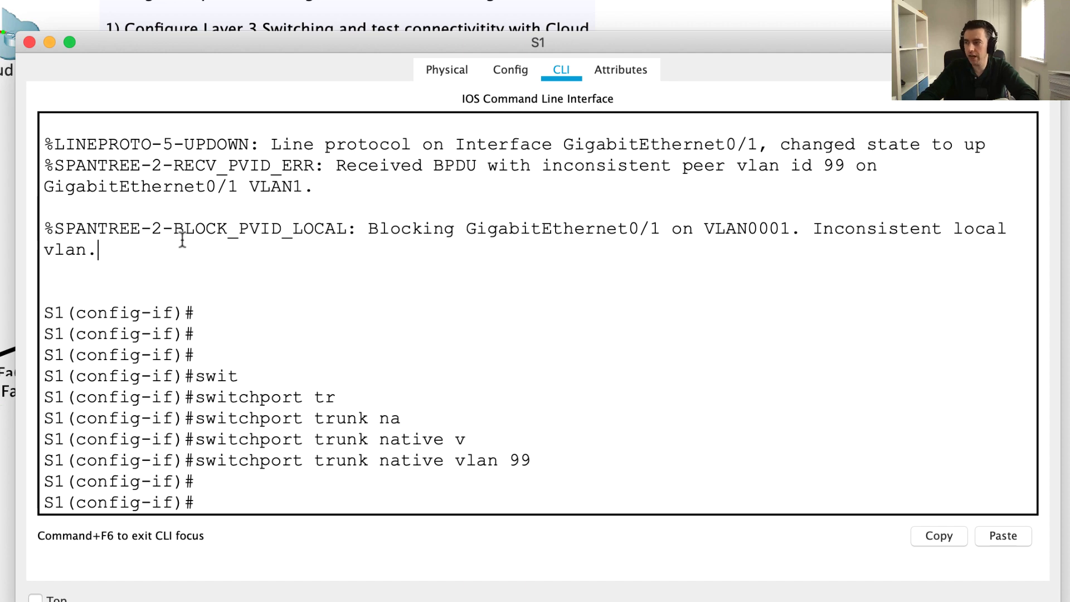
scroll(172, 231, up, 1)
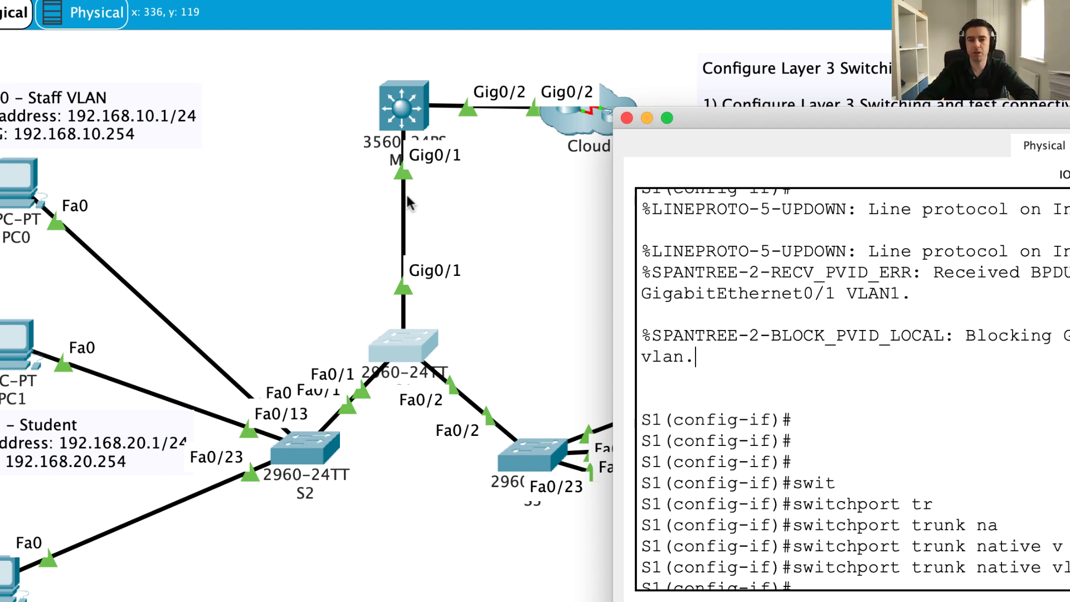
drag(835, 117, 809, 321)
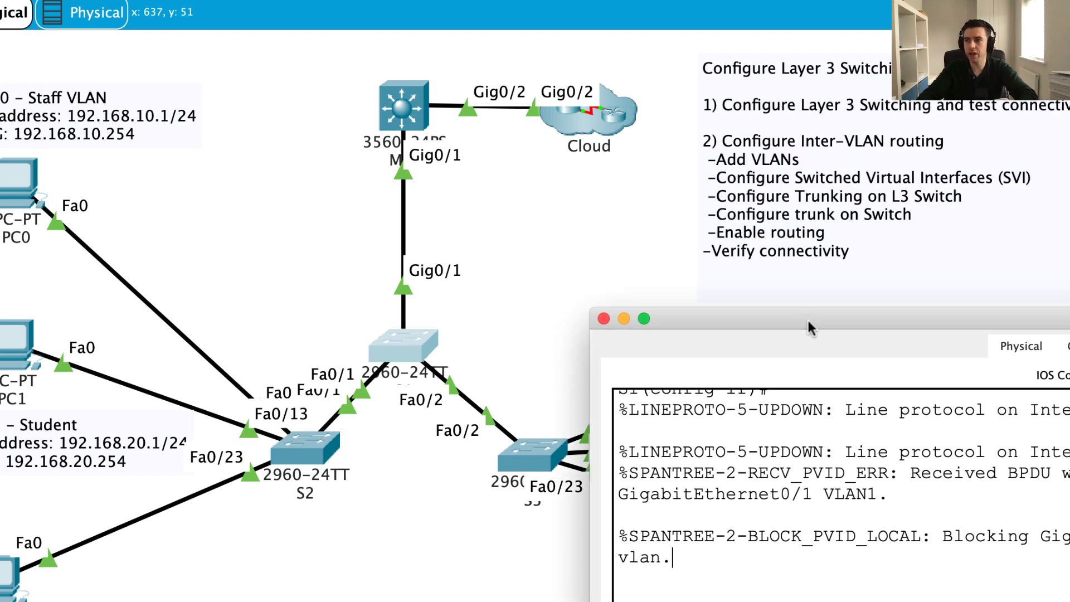